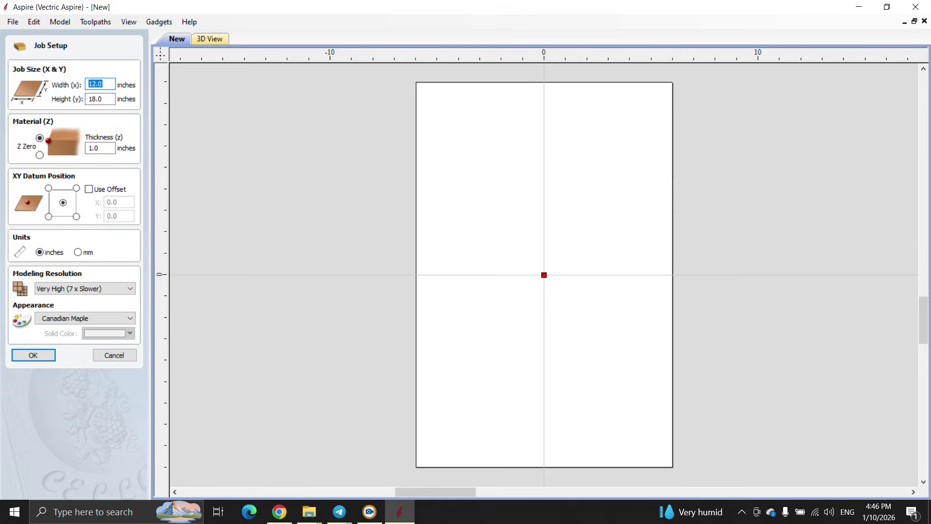
Set up the job as 17 × 23 inches, 1.5 inches thick, with the XY datum at the material's lower-left corner
{"action": "type", "text": "17"}
{"action": "left_click", "coordinate": [111, 100]}
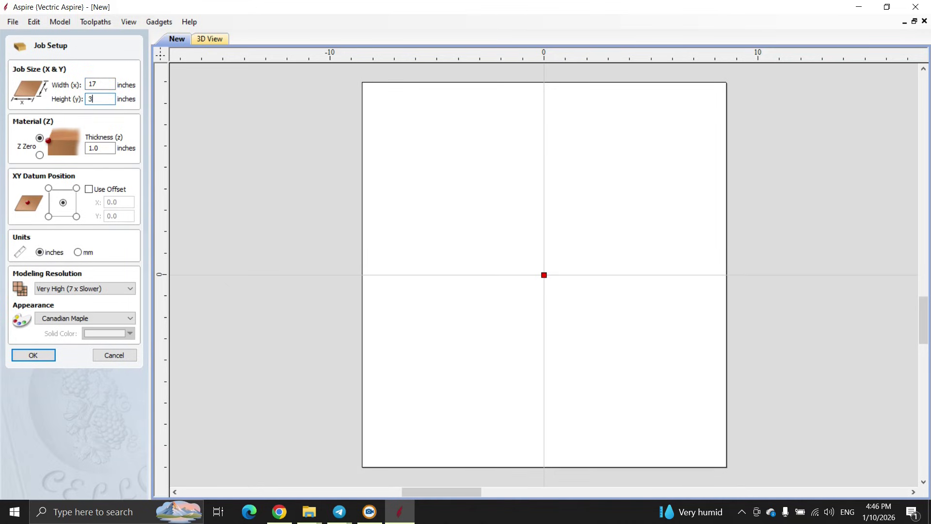
{"action": "key", "text": "BackSpace"}
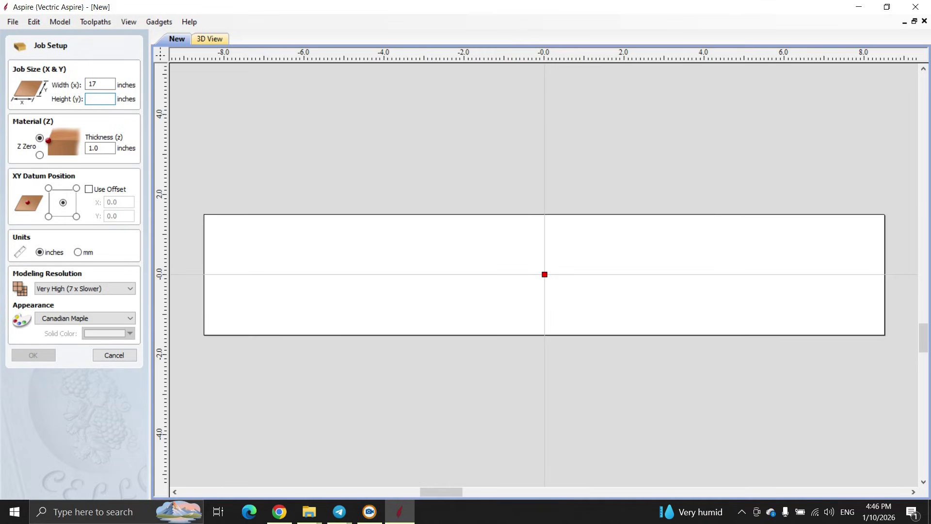
{"action": "type", "text": "23"}
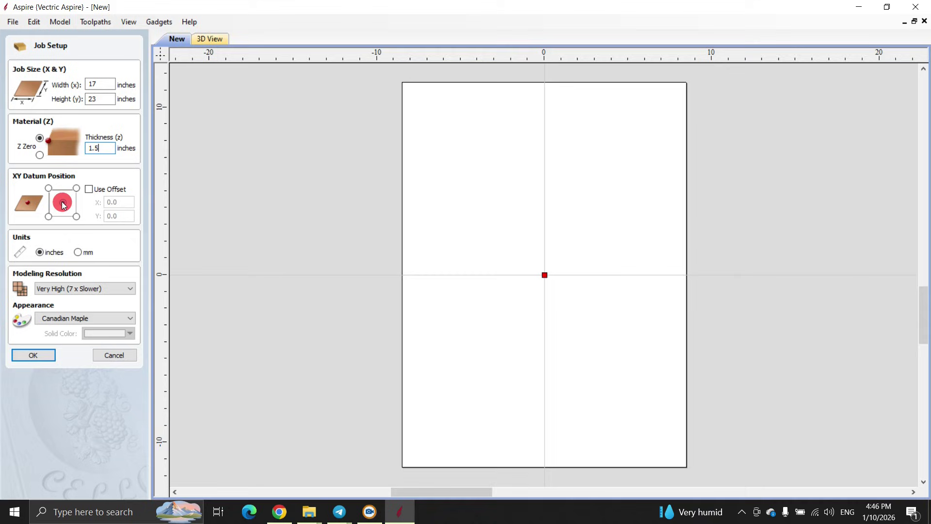
{"action": "left_click", "coordinate": [49, 217]}
{"action": "left_click", "coordinate": [74, 333]}
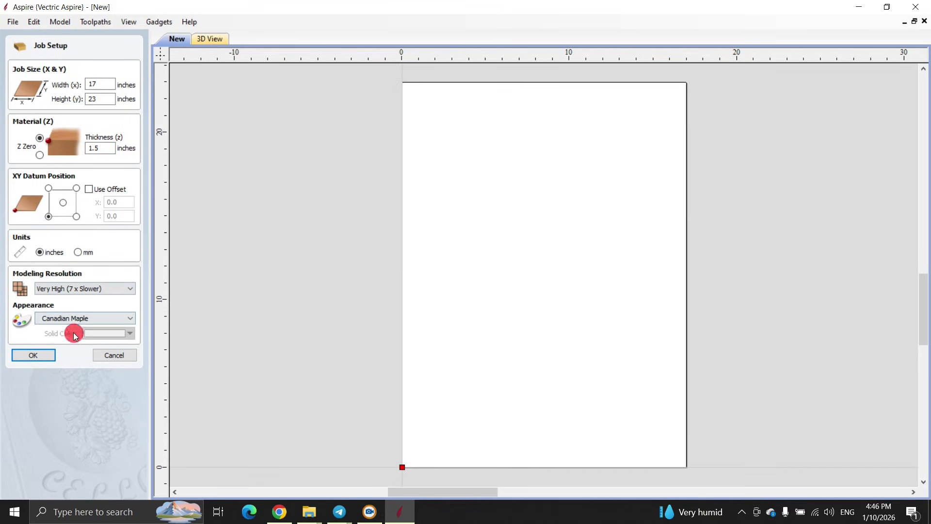
{"action": "left_click", "coordinate": [43, 352]}
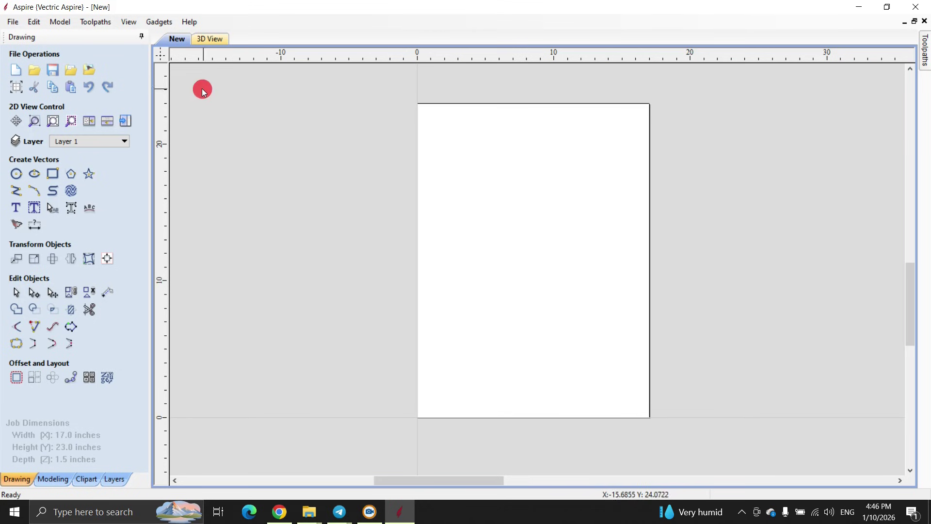
Import the 3D model Frame.stl
{"action": "left_click", "coordinate": [60, 22]}
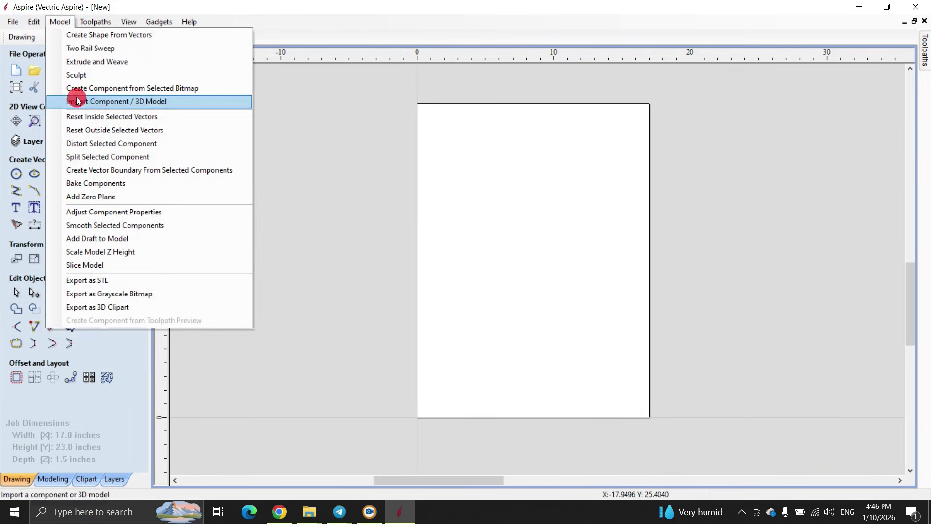
{"action": "key", "text": "Escape"}
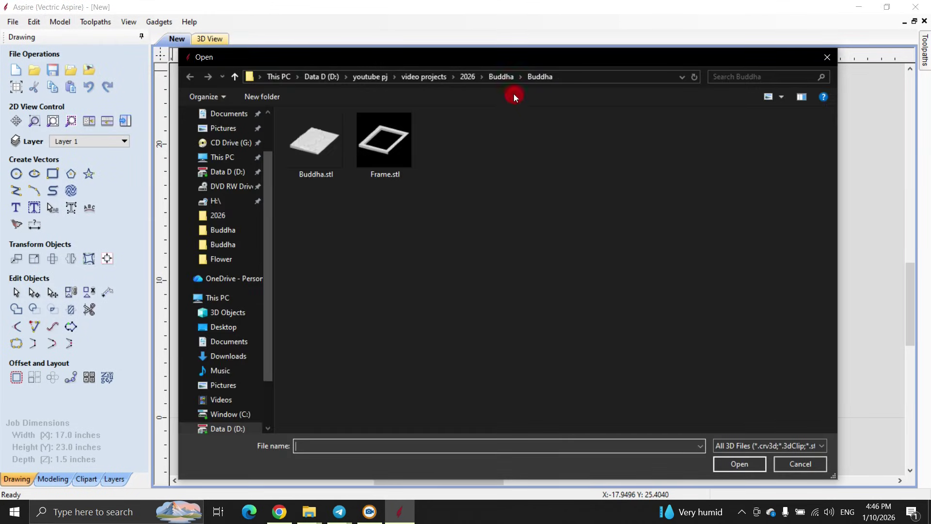
{"action": "left_click", "coordinate": [393, 158]}
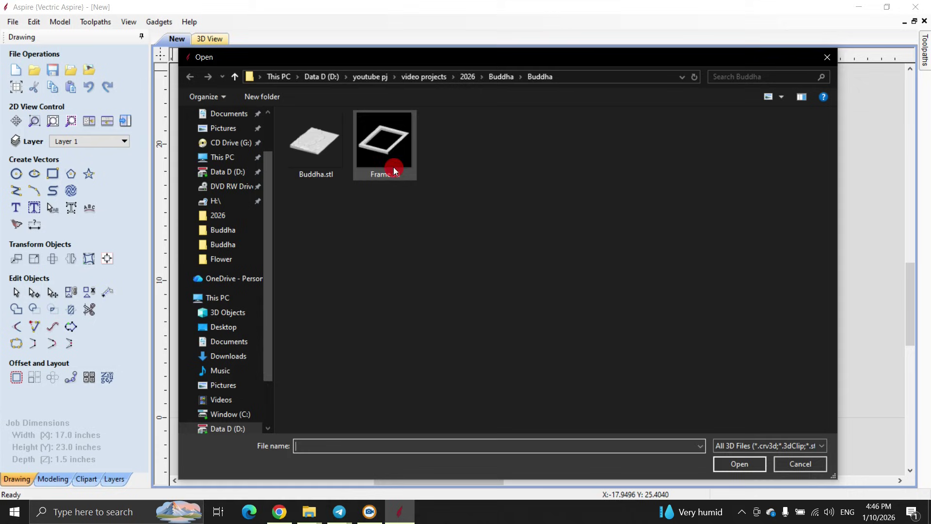
{"action": "left_click", "coordinate": [736, 458]}
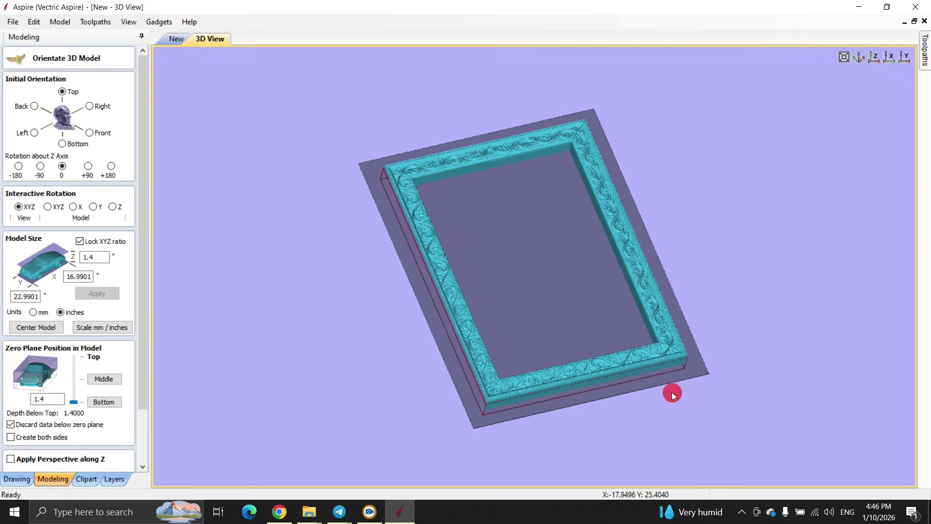
Scale the frame model to 17 inches in X with the XYZ ratio locked and accept its orientation
{"action": "double_click", "coordinate": [87, 277]}
{"action": "type", "text": "17"}
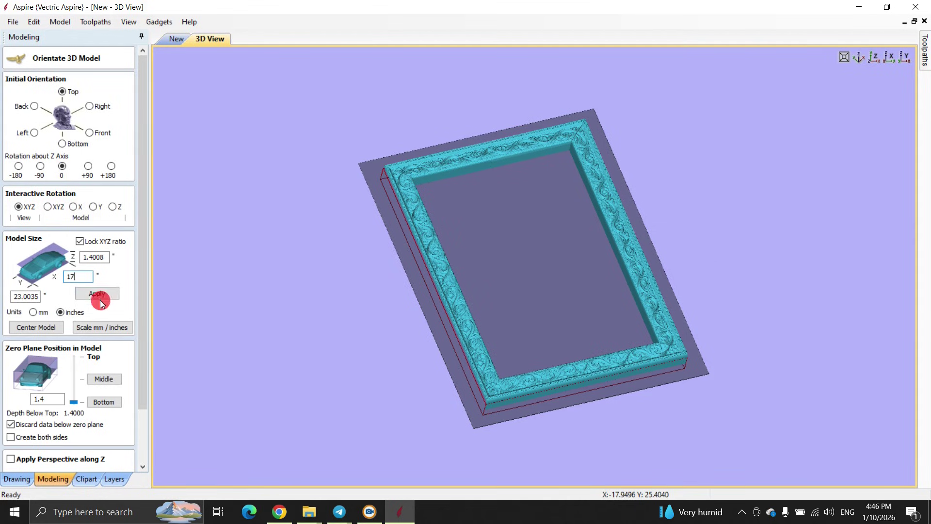
{"action": "left_click", "coordinate": [98, 295]}
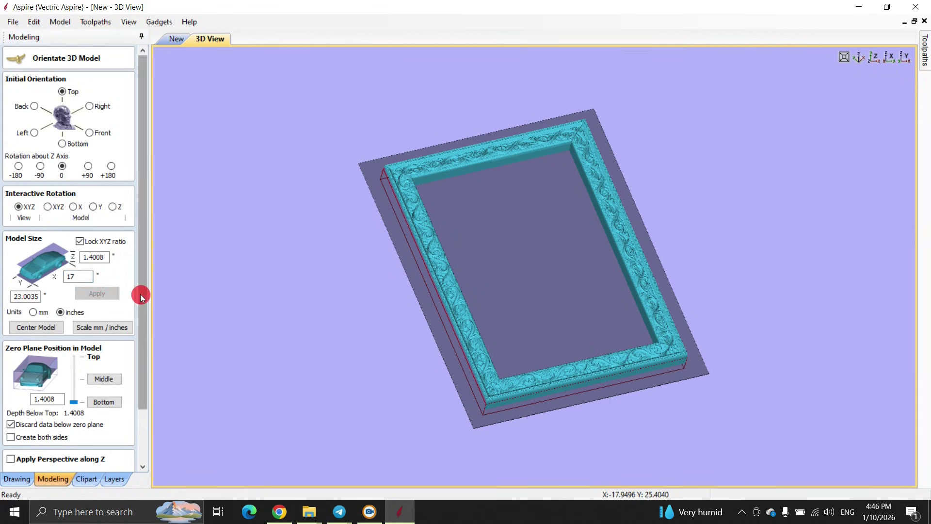
{"action": "left_click_drag", "start_coordinate": [141, 294], "coordinate": [138, 383]}
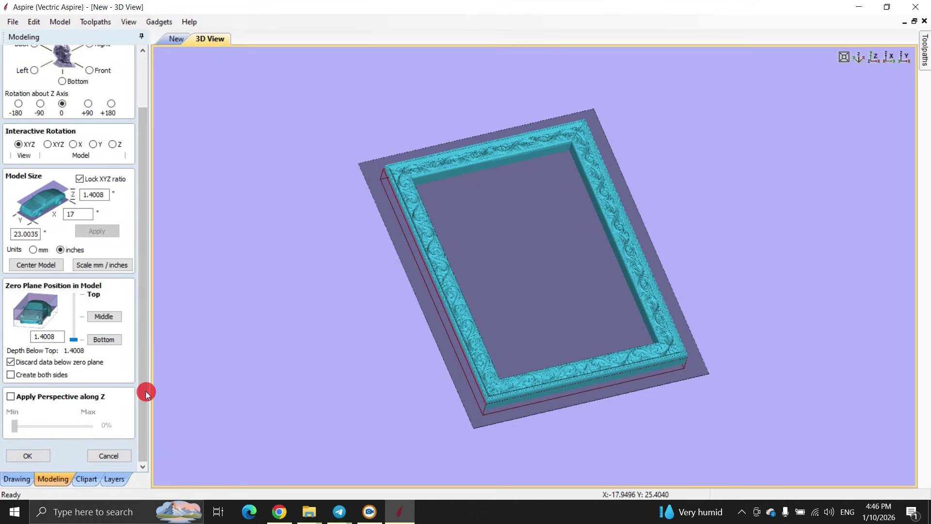
{"action": "left_click", "coordinate": [41, 455]}
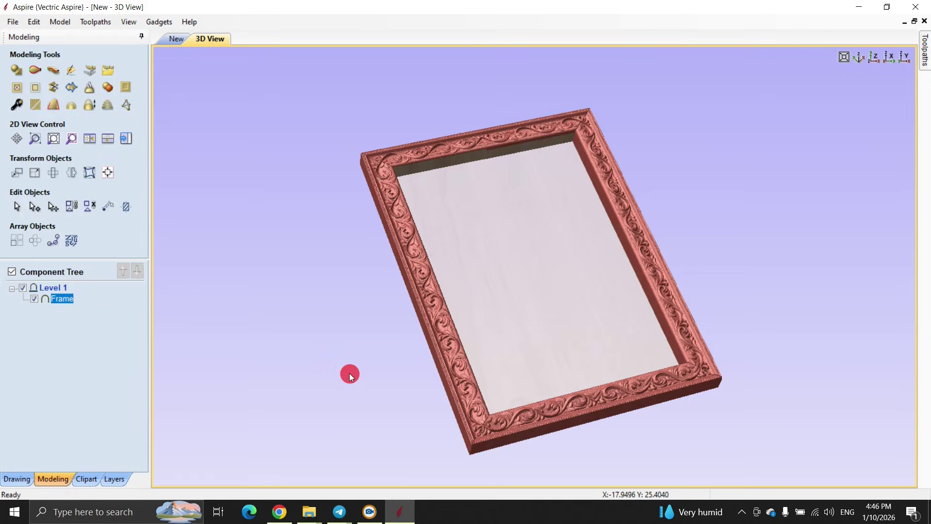
Import the 3D model Buddha.stl with its zero plane at the bottom of the model
{"action": "mouse_move", "coordinate": [540, 337]}
{"action": "left_mouse_down"}
{"action": "mouse_move", "coordinate": [464, 380]}
{"action": "mouse_move", "coordinate": [569, 256]}
{"action": "mouse_move", "coordinate": [575, 280]}
{"action": "mouse_move", "coordinate": [222, 243]}
{"action": "left_mouse_up"}
{"action": "left_click", "coordinate": [569, 255]}
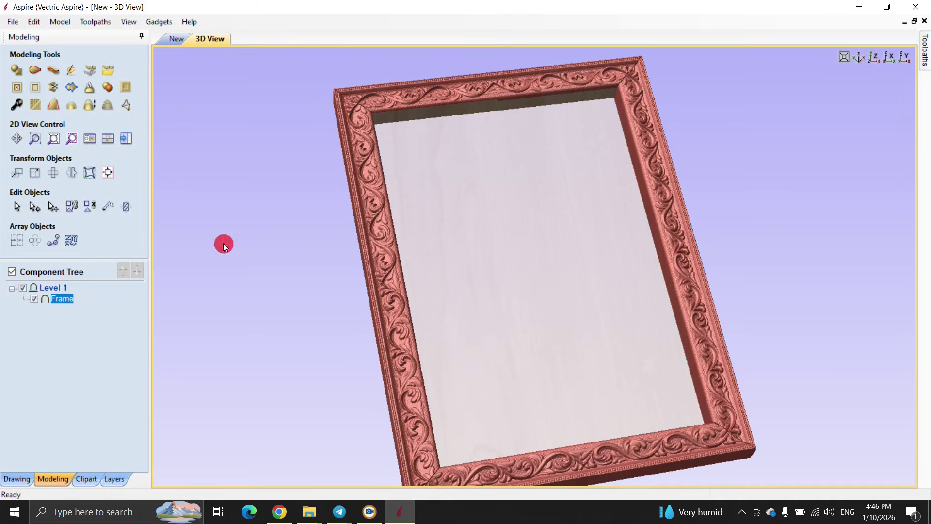
{"action": "left_click", "coordinate": [59, 22]}
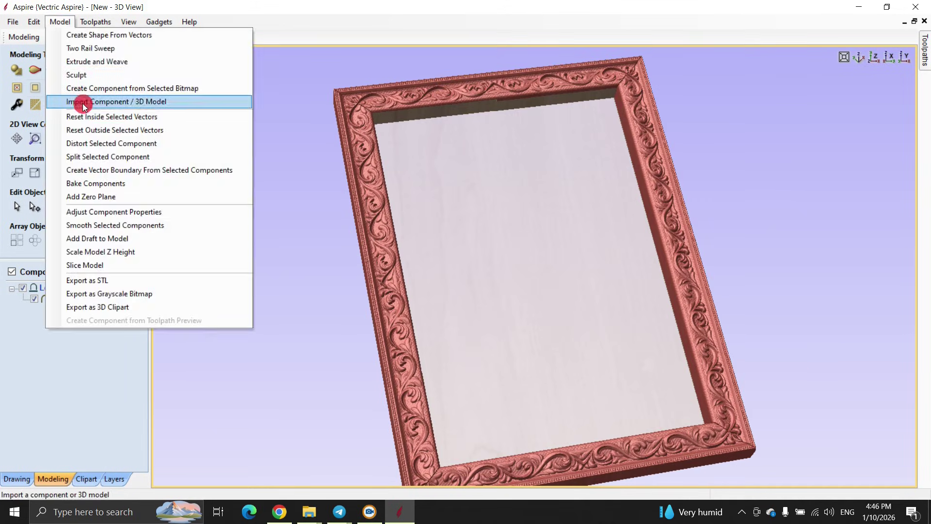
{"action": "left_click", "coordinate": [82, 100]}
{"action": "double_click", "coordinate": [322, 157]}
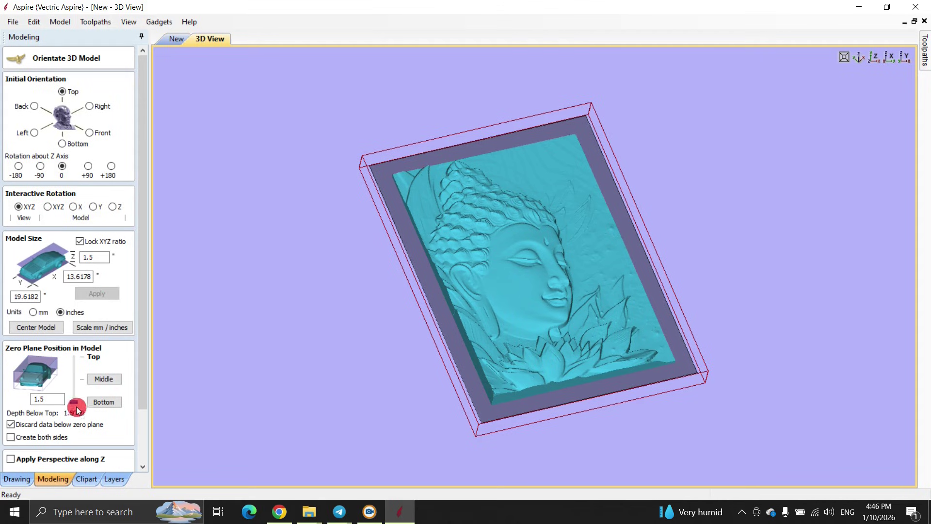
{"action": "left_click", "coordinate": [103, 402]}
{"action": "scroll", "coordinate": [141, 326], "scroll_direction": "down", "scroll_amount": 2}
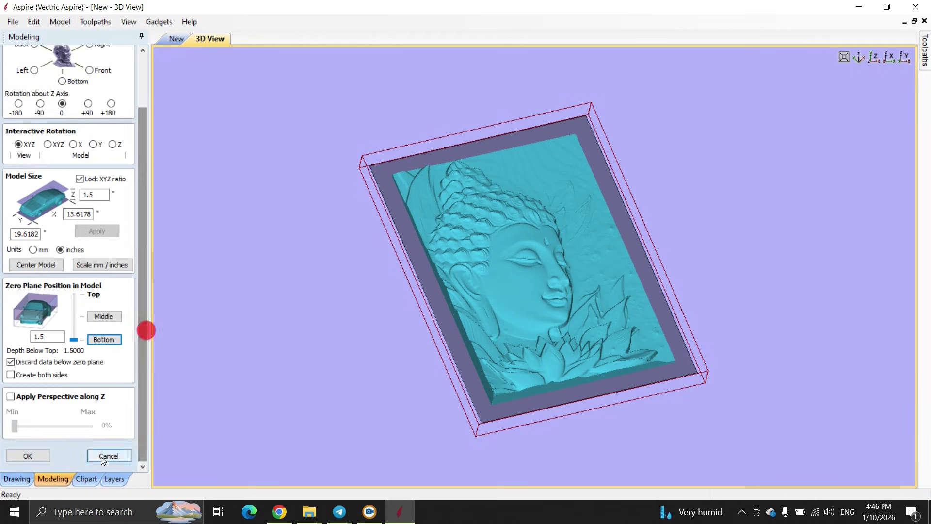
{"action": "left_click", "coordinate": [22, 455]}
Set the combine mode of both the Buddha and Frame components to Merge
{"action": "left_click", "coordinate": [326, 312]}
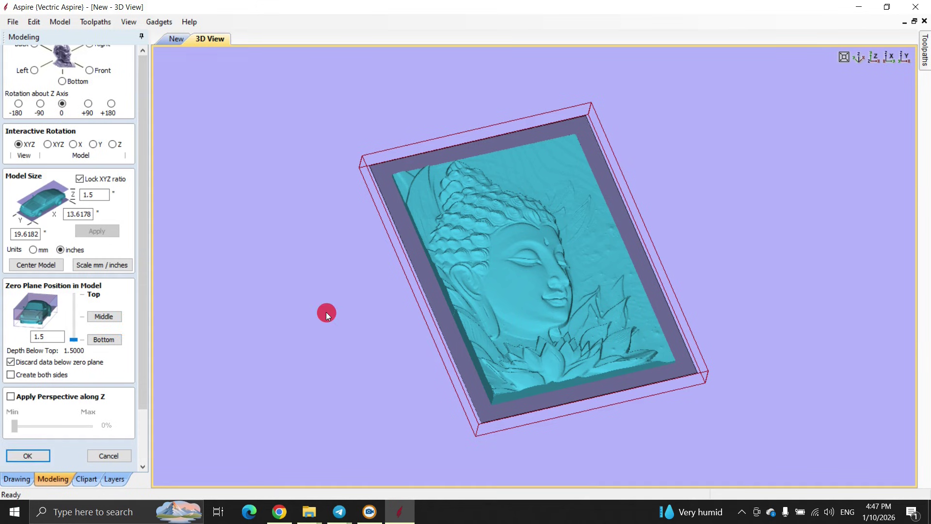
{"action": "left_click", "coordinate": [659, 307]}
{"action": "left_click_drag", "start_coordinate": [659, 307], "coordinate": [165, 342]}
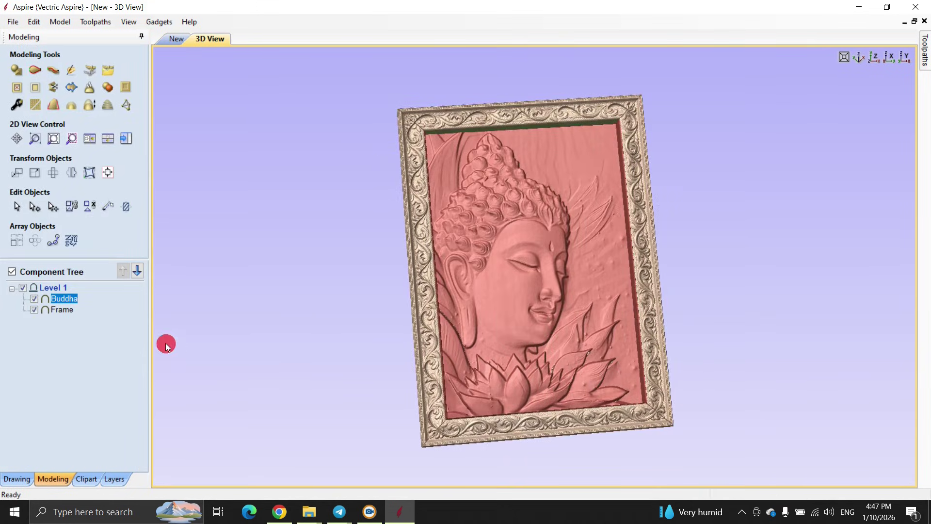
{"action": "right_click", "coordinate": [67, 299]}
{"action": "mouse_move", "coordinate": [180, 312]}
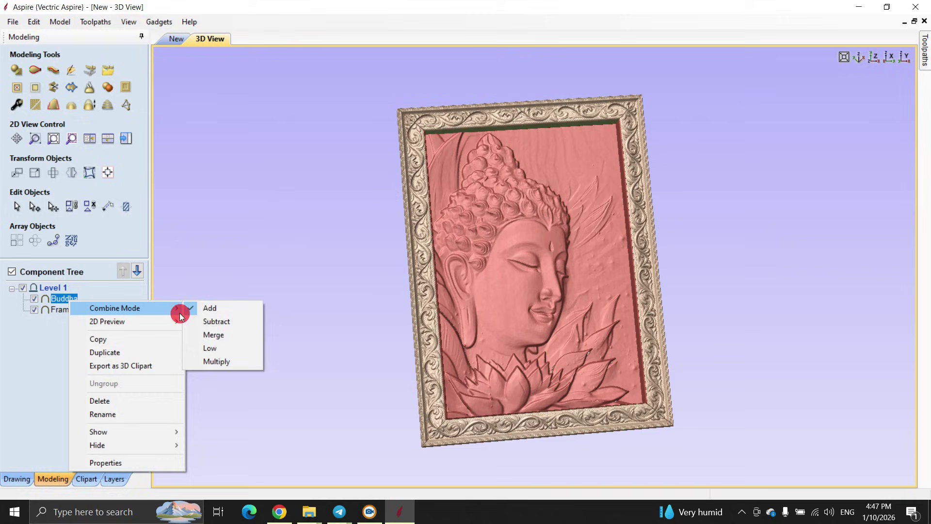
{"action": "left_click", "coordinate": [205, 334]}
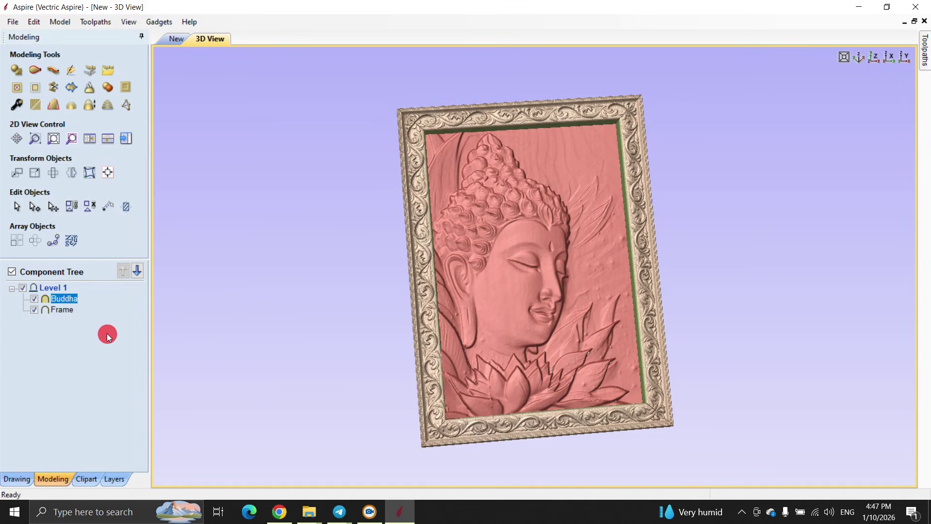
{"action": "left_click", "coordinate": [63, 310]}
{"action": "right_click", "coordinate": [63, 309]}
{"action": "mouse_move", "coordinate": [160, 316]}
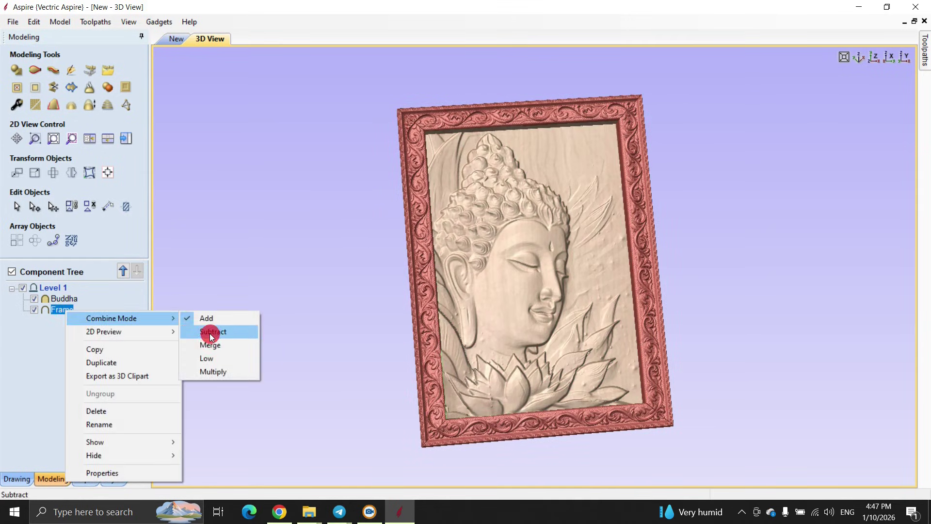
{"action": "left_click", "coordinate": [209, 344]}
Draw a square-cornered rectangle about 13.7 × 18.8 inches over the relief in the 2D view
{"action": "scroll", "coordinate": [460, 364], "scroll_direction": "up", "scroll_amount": 5}
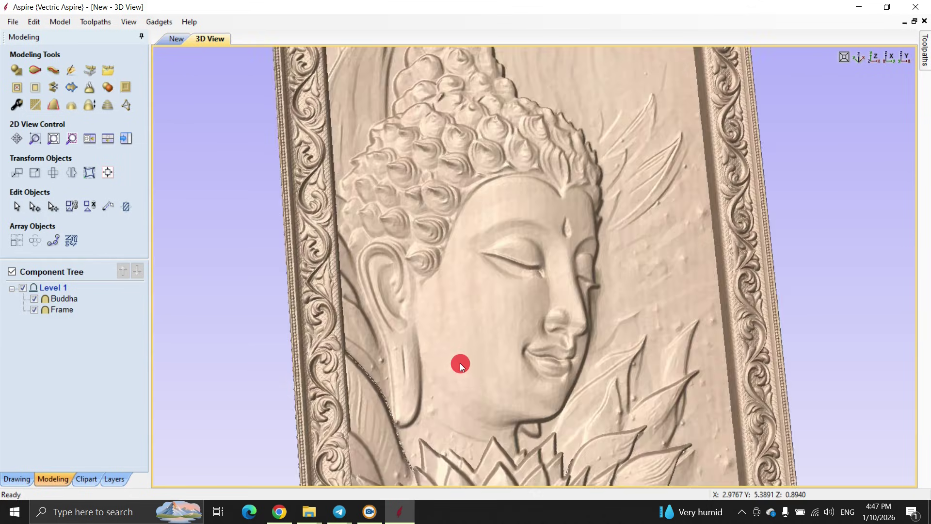
{"action": "left_click_drag", "start_coordinate": [461, 365], "coordinate": [426, 313]}
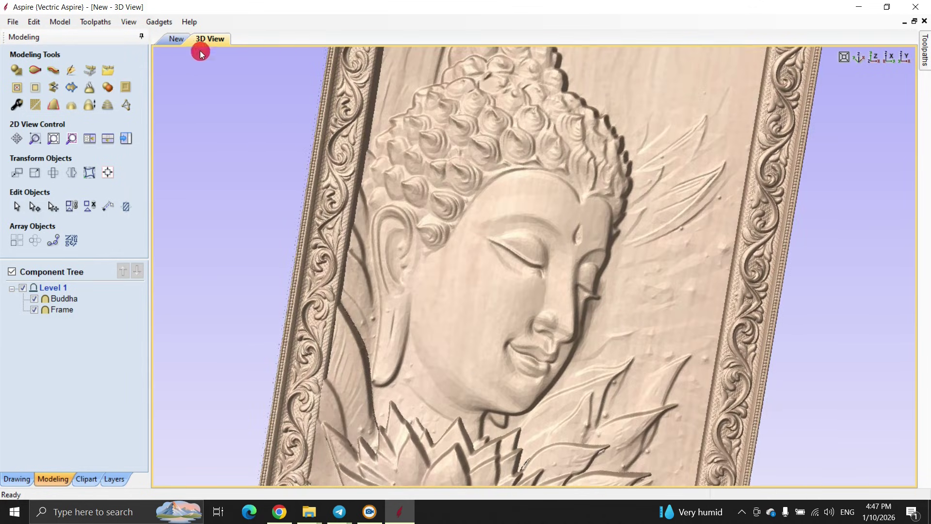
{"action": "left_click", "coordinate": [182, 45]}
{"action": "scroll", "coordinate": [416, 166], "scroll_direction": "down", "scroll_amount": 2}
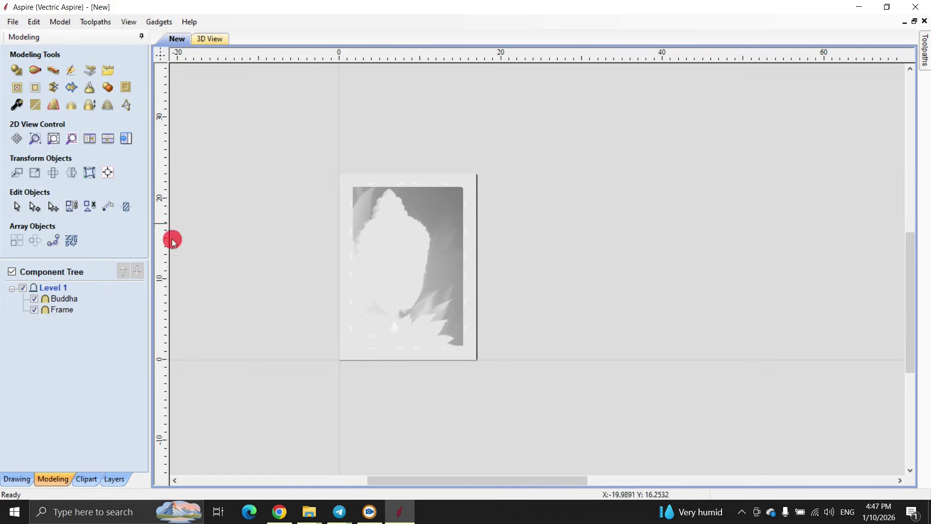
{"action": "left_click", "coordinate": [17, 479]}
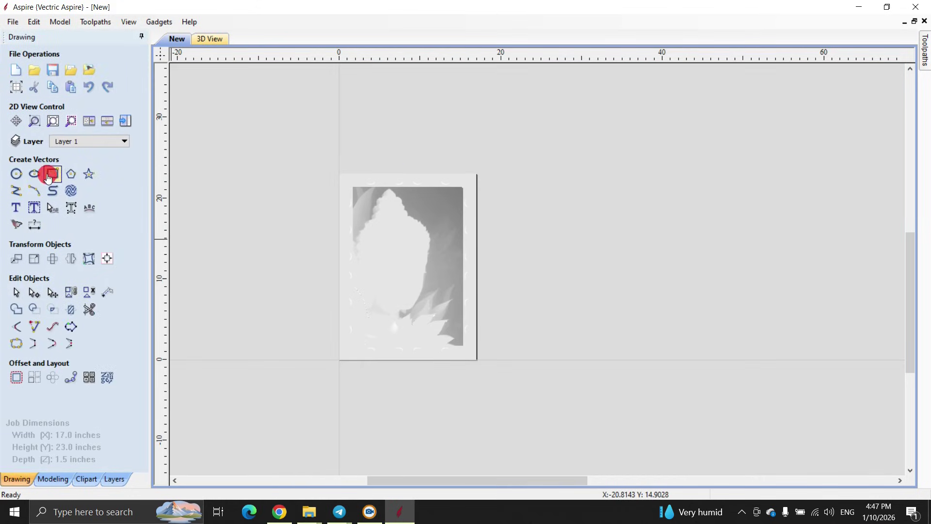
{"action": "left_click", "coordinate": [48, 176]}
{"action": "left_click_drag", "start_coordinate": [347, 175], "coordinate": [496, 352]}
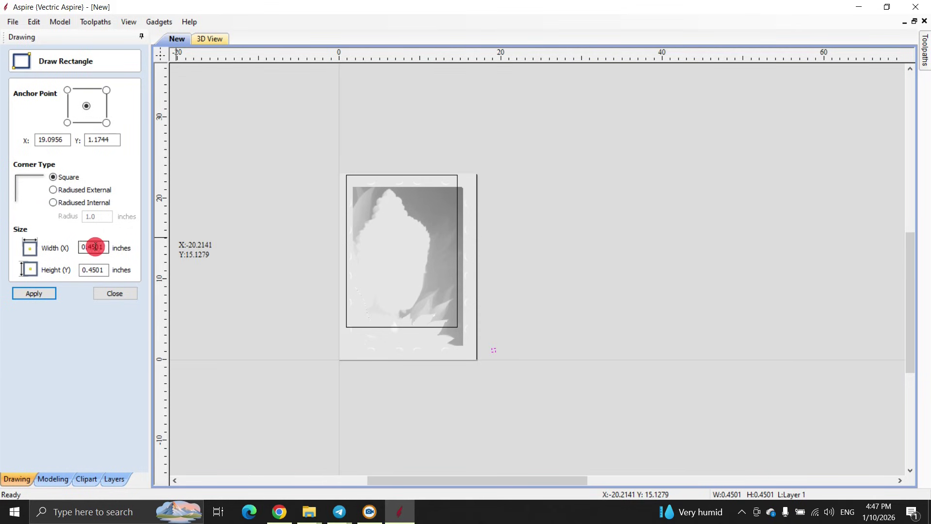
{"action": "key", "text": "Escape"}
Resize the large rectangle around the relief to 17 inches wide and 23 inches high
{"action": "left_click", "coordinate": [418, 175]}
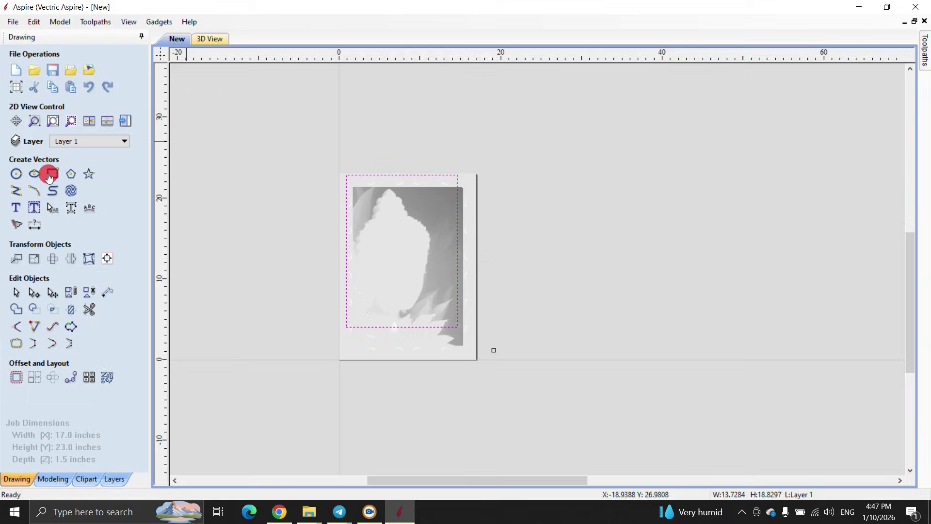
{"action": "left_click", "coordinate": [53, 174]}
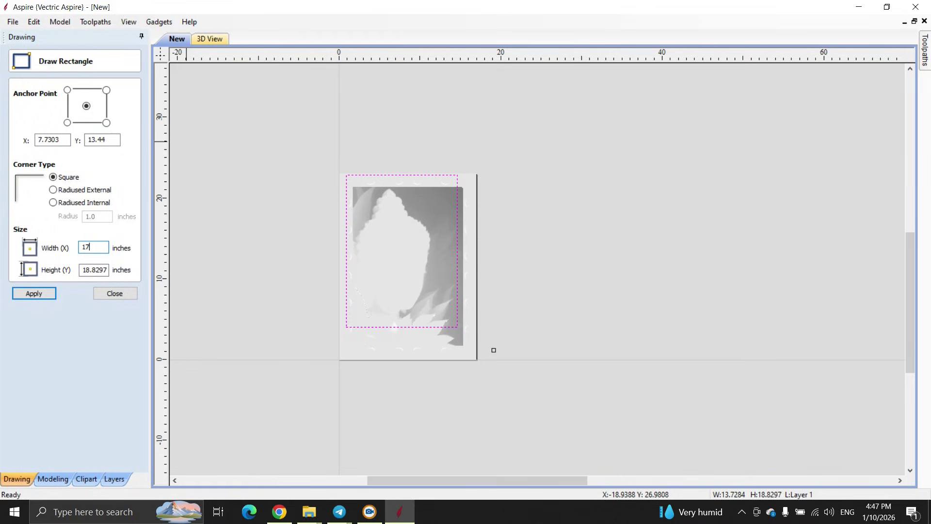
{"action": "left_click", "coordinate": [90, 290]}
{"action": "left_click", "coordinate": [32, 293]}
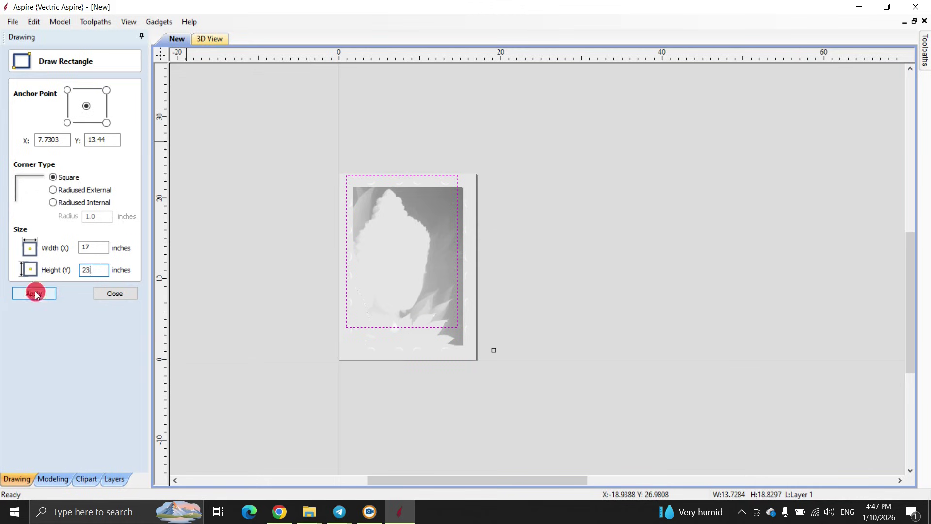
{"action": "left_click", "coordinate": [122, 295]}
Center the resized rectangle on the material in both directions
{"action": "left_click", "coordinate": [107, 258]}
{"action": "left_click", "coordinate": [70, 105]}
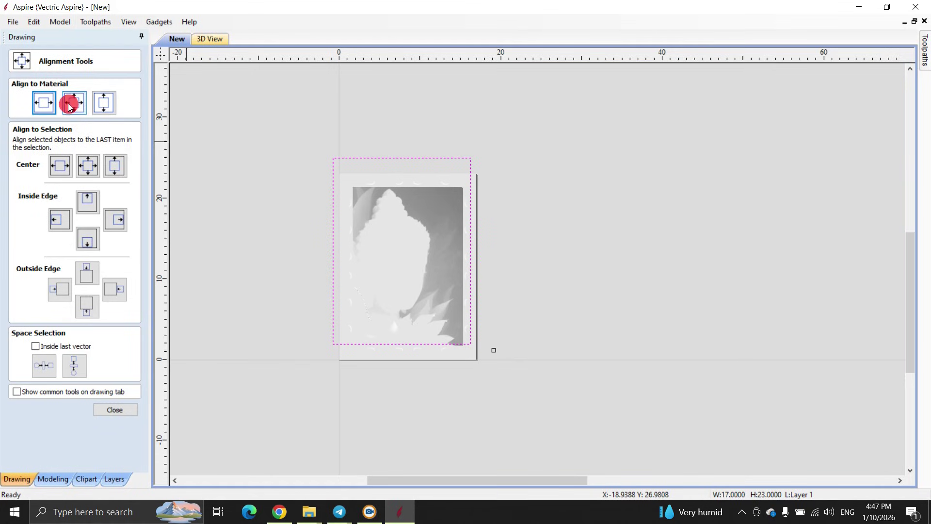
{"action": "left_click", "coordinate": [119, 411]}
Enlarge the frame component proportionally to about 17.16 × 23.18 inches to close the gap at the material's edges
{"action": "scroll", "coordinate": [412, 150], "scroll_direction": "up", "scroll_amount": 15}
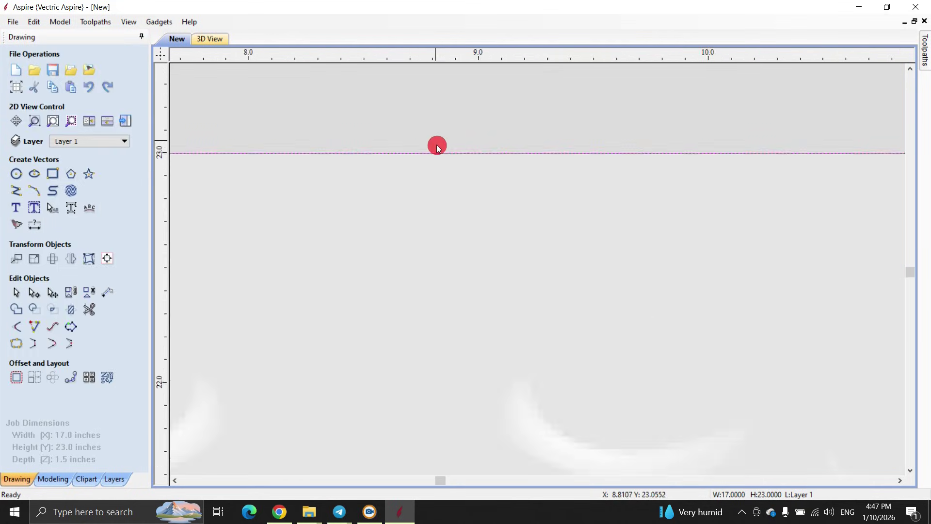
{"action": "scroll", "coordinate": [441, 162], "scroll_direction": "down", "scroll_amount": 10}
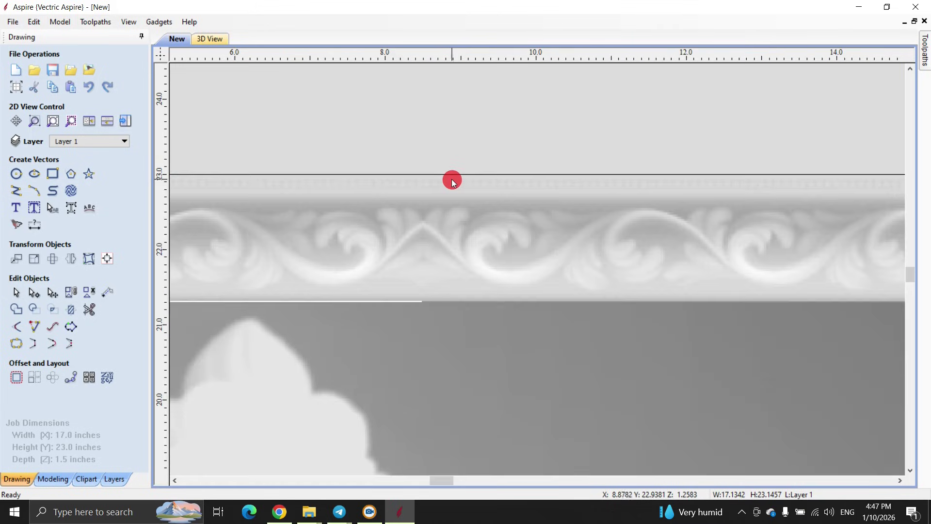
{"action": "scroll", "coordinate": [446, 192], "scroll_direction": "up", "scroll_amount": 12}
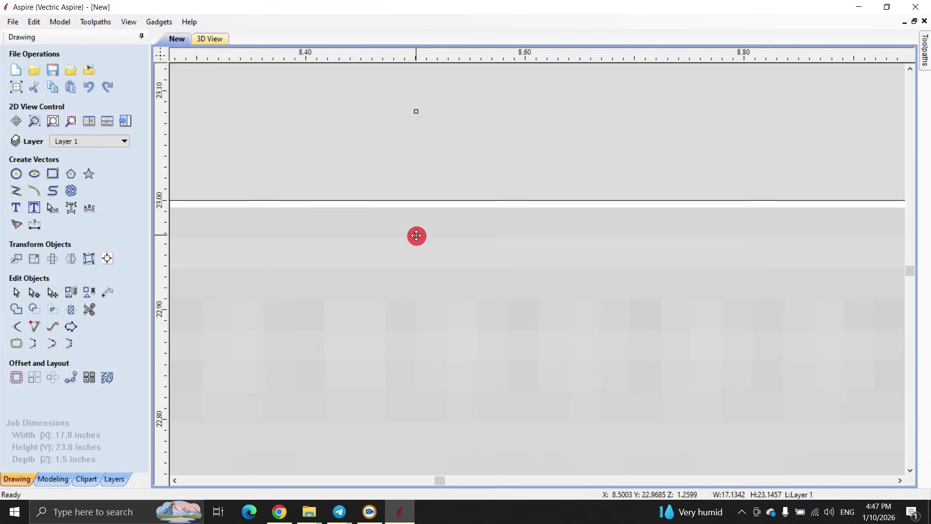
{"action": "mouse_move", "coordinate": [416, 110]}
{"action": "left_mouse_down"}
{"action": "mouse_move", "coordinate": [343, 116]}
{"action": "mouse_move", "coordinate": [411, 222]}
{"action": "mouse_move", "coordinate": [416, 109]}
{"action": "mouse_move", "coordinate": [329, 122]}
{"action": "mouse_move", "coordinate": [401, 148]}
{"action": "mouse_move", "coordinate": [536, 418]}
{"action": "mouse_move", "coordinate": [561, 427]}
{"action": "mouse_move", "coordinate": [550, 319]}
{"action": "mouse_move", "coordinate": [540, 324]}
{"action": "mouse_move", "coordinate": [643, 423]}
{"action": "mouse_move", "coordinate": [465, 405]}
{"action": "mouse_move", "coordinate": [615, 428]}
{"action": "mouse_move", "coordinate": [642, 416]}
{"action": "mouse_move", "coordinate": [362, 351]}
{"action": "mouse_move", "coordinate": [414, 357]}
{"action": "mouse_move", "coordinate": [658, 430]}
{"action": "mouse_move", "coordinate": [661, 418]}
{"action": "mouse_move", "coordinate": [679, 414]}
{"action": "left_mouse_up"}
{"action": "scroll", "coordinate": [331, 128], "scroll_direction": "down", "scroll_amount": 6}
{"action": "scroll", "coordinate": [335, 126], "scroll_direction": "down", "scroll_amount": 3}
{"action": "scroll", "coordinate": [339, 125], "scroll_direction": "down", "scroll_amount": 3}
{"action": "scroll", "coordinate": [557, 424], "scroll_direction": "up", "scroll_amount": 4}
{"action": "scroll", "coordinate": [549, 319], "scroll_direction": "up", "scroll_amount": 8}
{"action": "scroll", "coordinate": [709, 293], "scroll_direction": "down", "scroll_amount": 5}
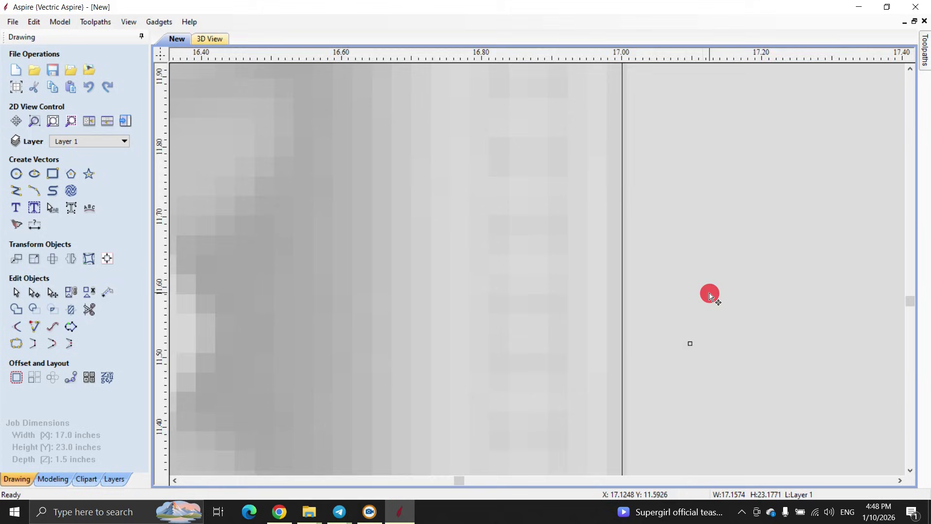
Examine how the enlarged frame meets the border rectangle along its side and lower edges and at the corner
{"action": "scroll", "coordinate": [661, 298], "scroll_direction": "down", "scroll_amount": 10}
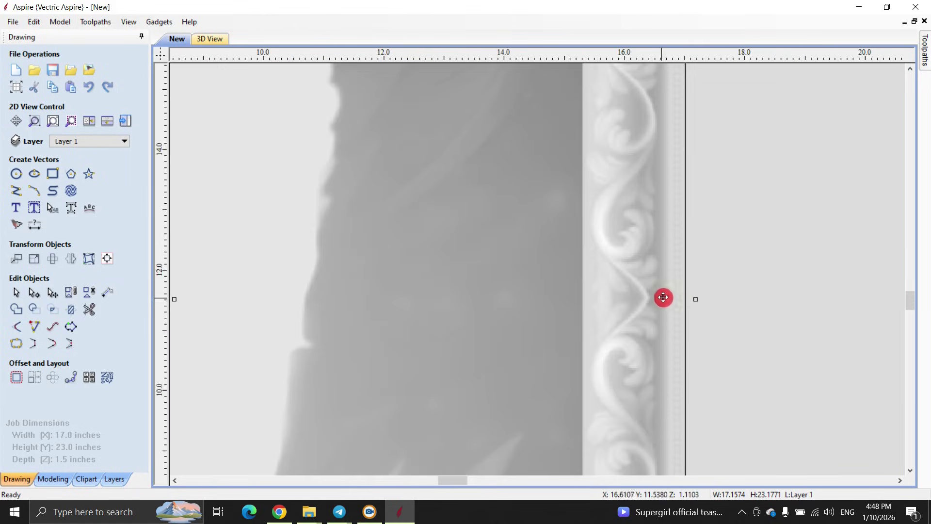
{"action": "scroll", "coordinate": [573, 465], "scroll_direction": "up", "scroll_amount": 10}
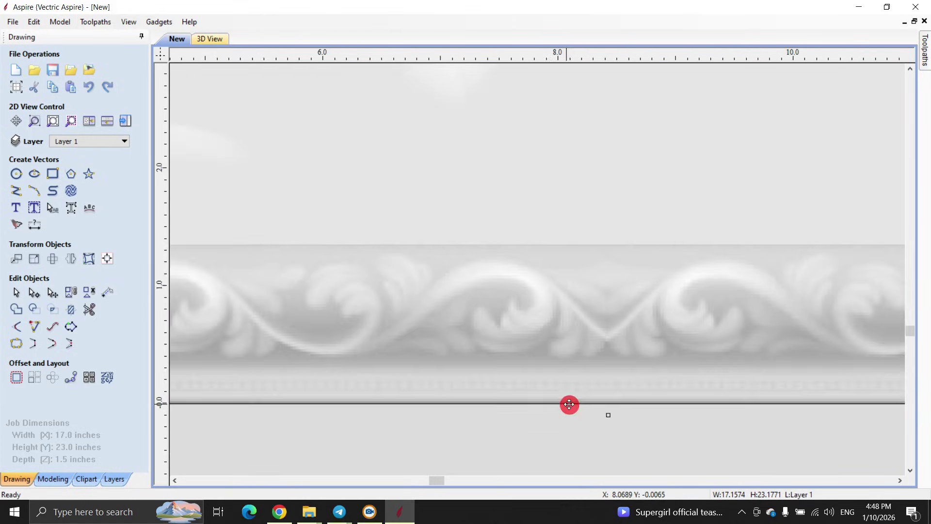
{"action": "scroll", "coordinate": [588, 416], "scroll_direction": "down", "scroll_amount": 8}
{"action": "scroll", "coordinate": [526, 397], "scroll_direction": "up", "scroll_amount": 8}
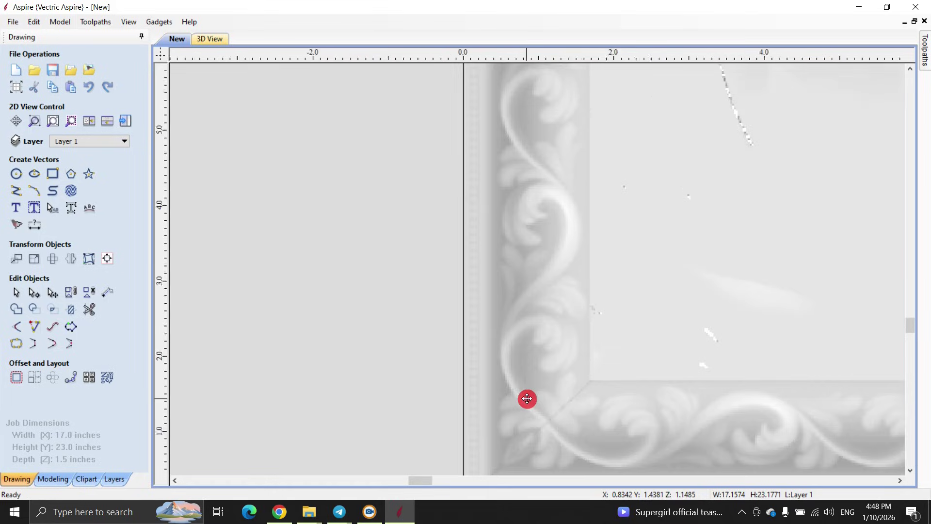
{"action": "scroll", "coordinate": [328, 385], "scroll_direction": "down", "scroll_amount": 3}
{"action": "scroll", "coordinate": [329, 390], "scroll_direction": "down", "scroll_amount": 5}
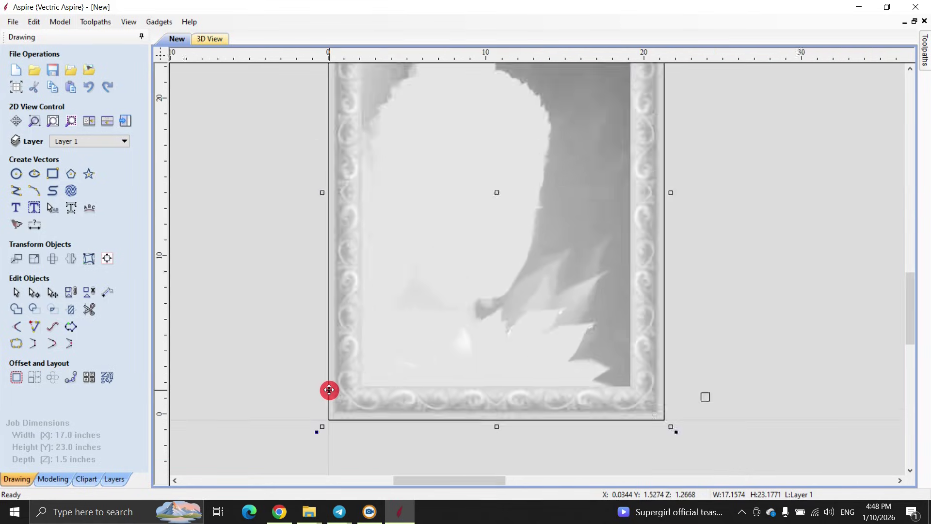
{"action": "scroll", "coordinate": [328, 370], "scroll_direction": "up", "scroll_amount": 2}
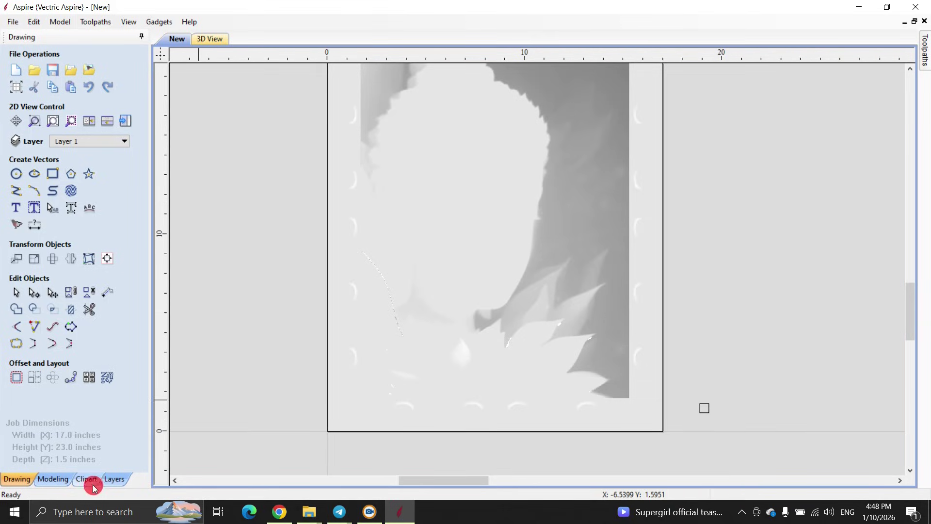
Set the shape height of the Frame component to 1.4 inches and of the Buddha component to 1.5 inches
{"action": "left_click", "coordinate": [67, 480]}
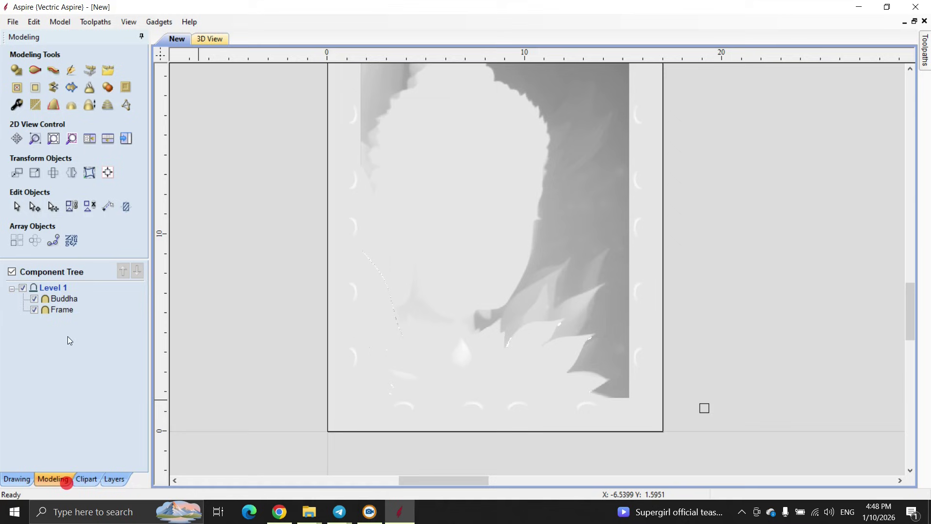
{"action": "double_click", "coordinate": [63, 308]}
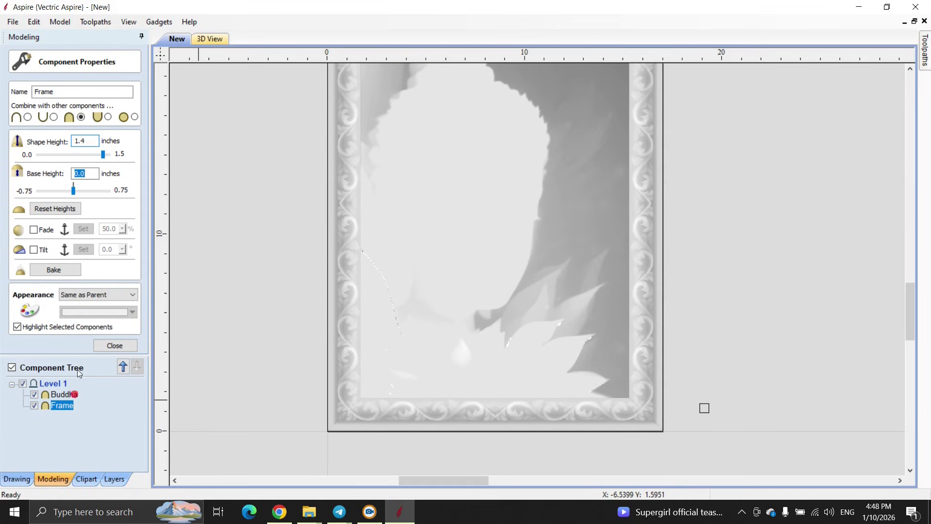
{"action": "left_click", "coordinate": [68, 394]}
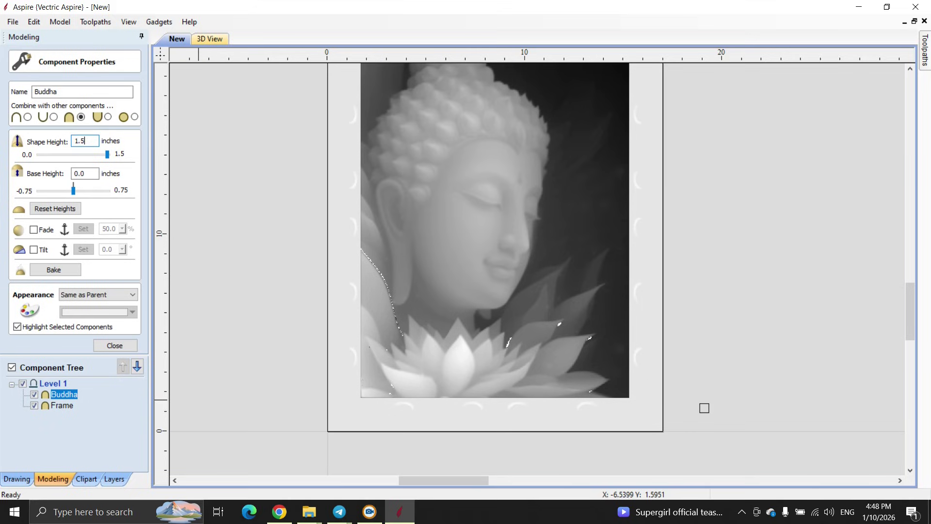
{"action": "left_click", "coordinate": [87, 232]}
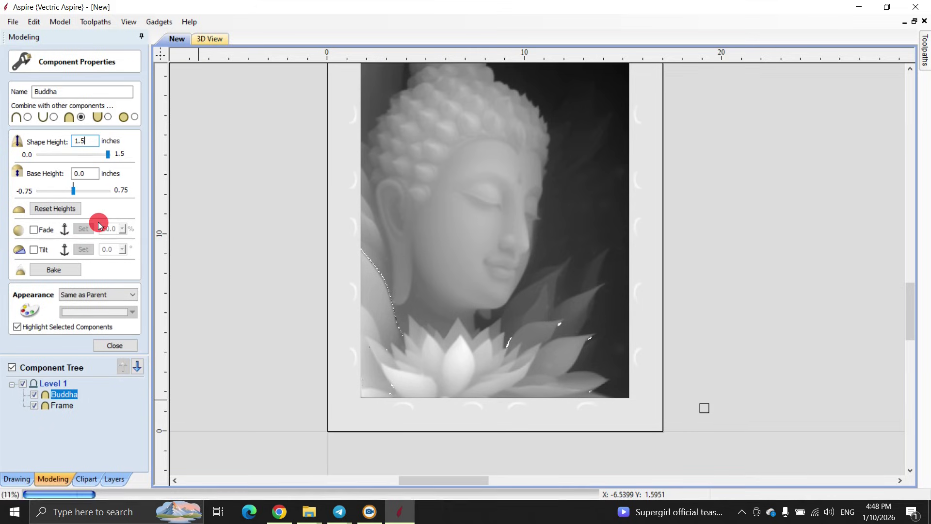
{"action": "left_click", "coordinate": [115, 345]}
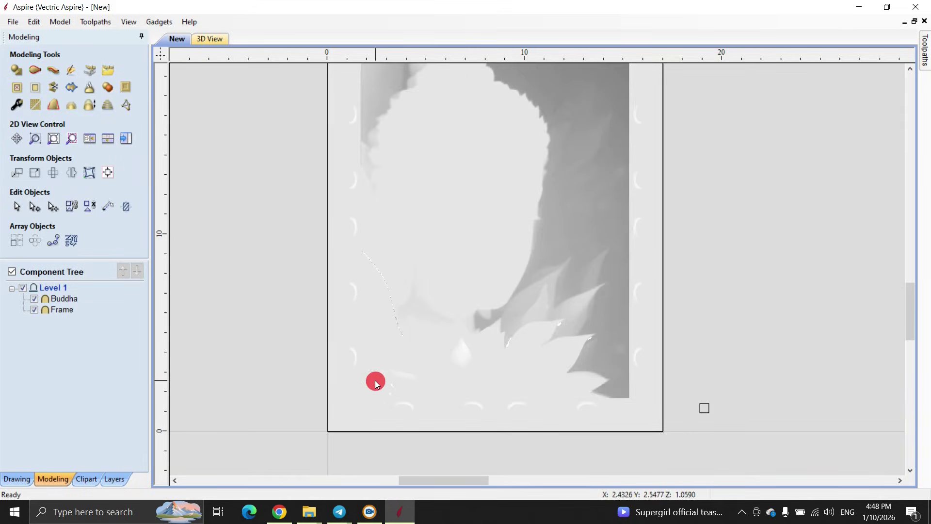
Select the Buddha component and examine the surface of its face up close in the 3D view
{"action": "scroll", "coordinate": [406, 383], "scroll_direction": "down", "scroll_amount": 2}
{"action": "left_click", "coordinate": [246, 71]}
{"action": "left_click", "coordinate": [208, 39]}
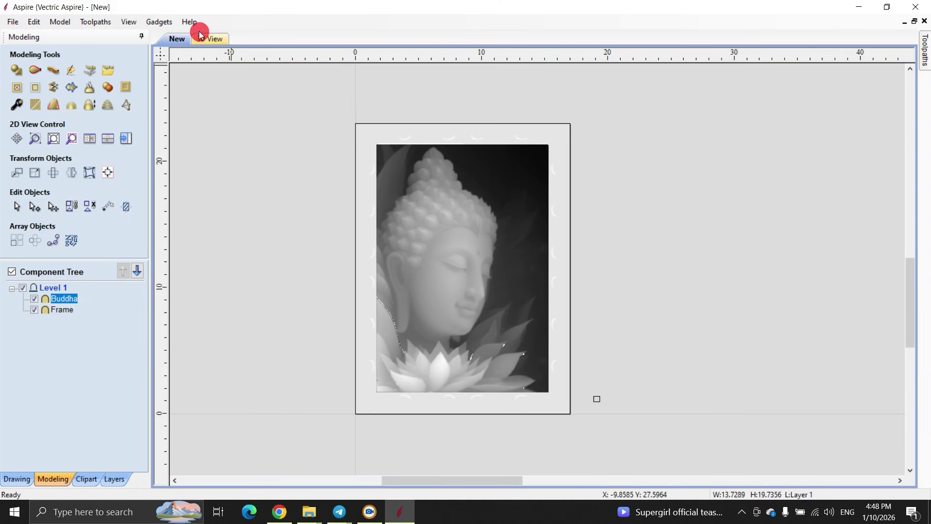
{"action": "scroll", "coordinate": [451, 230], "scroll_direction": "up", "scroll_amount": 3}
{"action": "left_click_drag", "start_coordinate": [450, 229], "coordinate": [242, 249]}
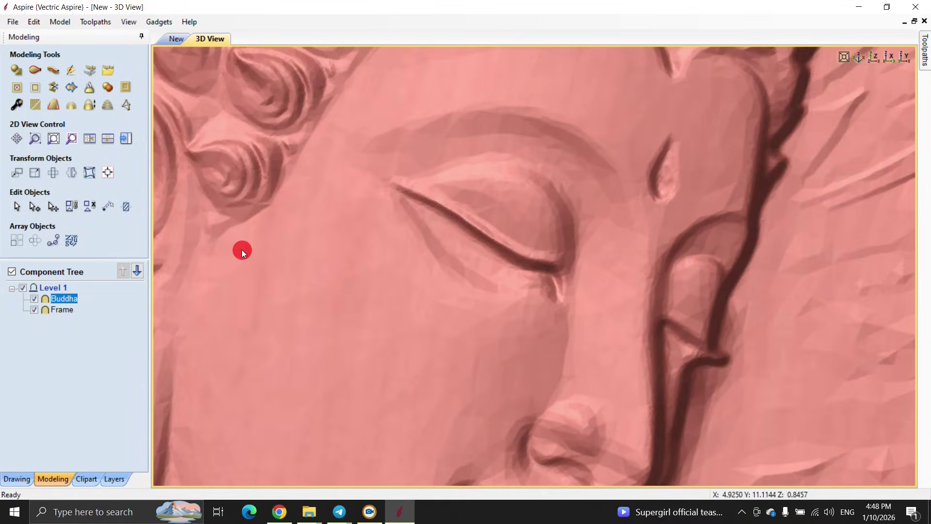
{"action": "scroll", "coordinate": [416, 290], "scroll_direction": "down", "scroll_amount": 3}
{"action": "scroll", "coordinate": [416, 289], "scroll_direction": "down", "scroll_amount": 2}
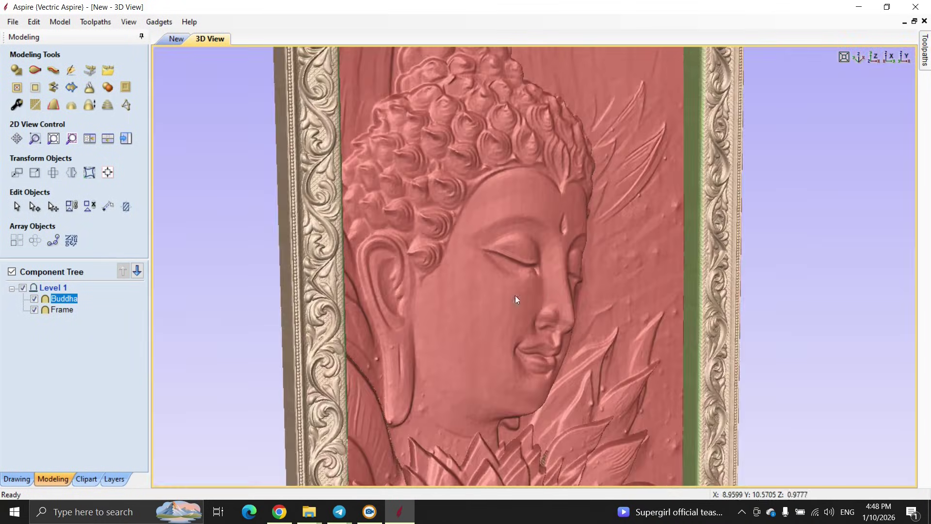
{"action": "left_click_drag", "start_coordinate": [515, 298], "coordinate": [495, 310]}
{"action": "scroll", "coordinate": [520, 311], "scroll_direction": "up", "scroll_amount": 3}
{"action": "scroll", "coordinate": [519, 311], "scroll_direction": "up", "scroll_amount": 2}
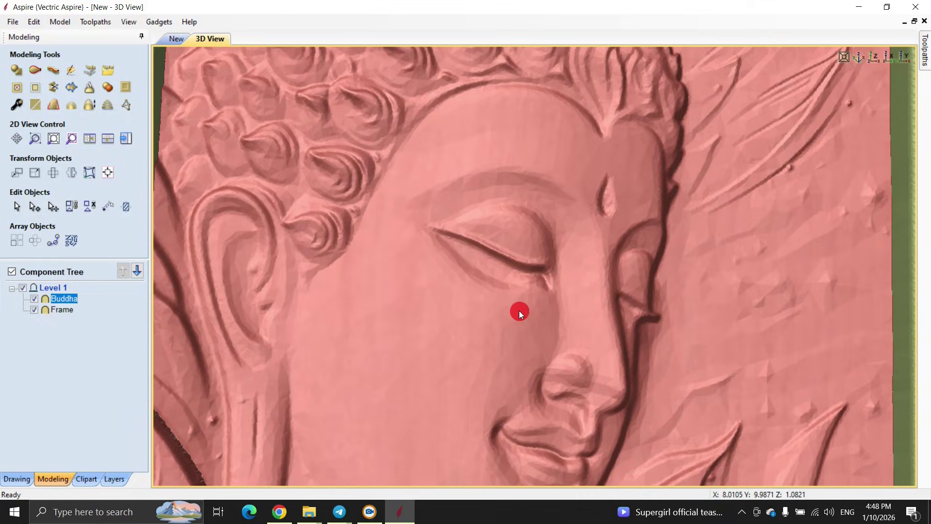
Smooth the Buddha component lightly, with the smoothing amount near the minimum and transparency preserved
{"action": "left_click", "coordinate": [35, 104]}
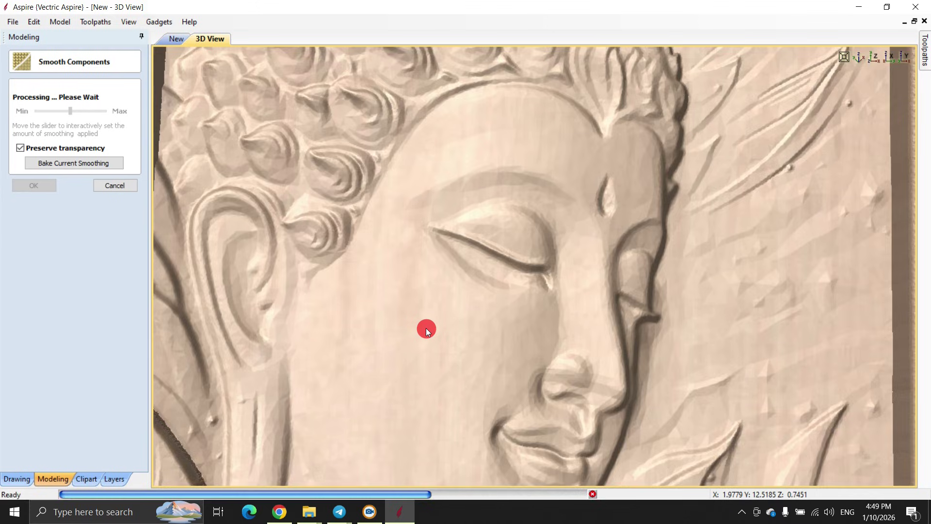
{"action": "scroll", "coordinate": [487, 302], "scroll_direction": "down", "scroll_amount": 1}
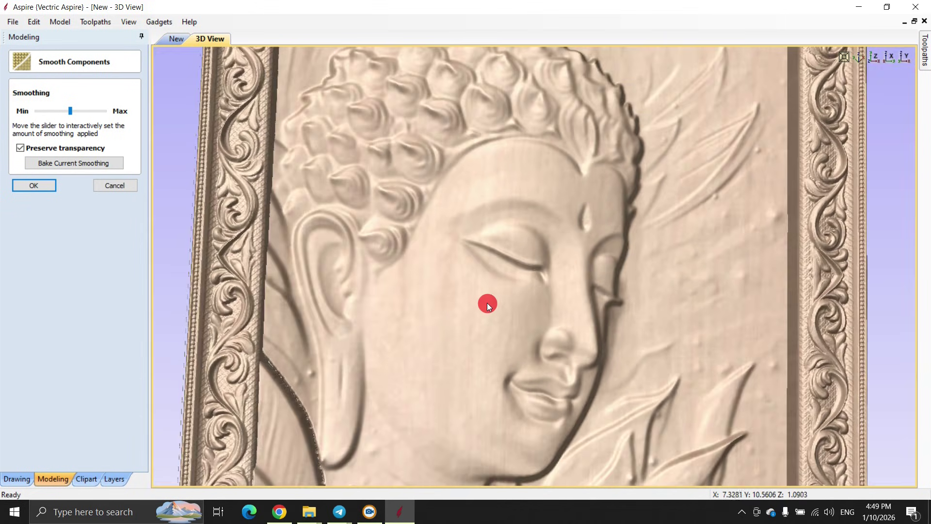
{"action": "left_click", "coordinate": [54, 112]}
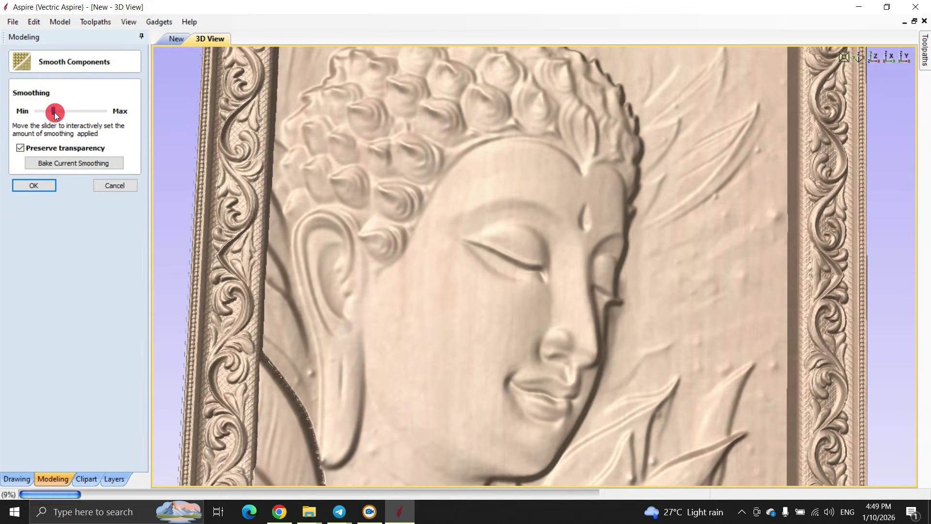
{"action": "left_click", "coordinate": [46, 116]}
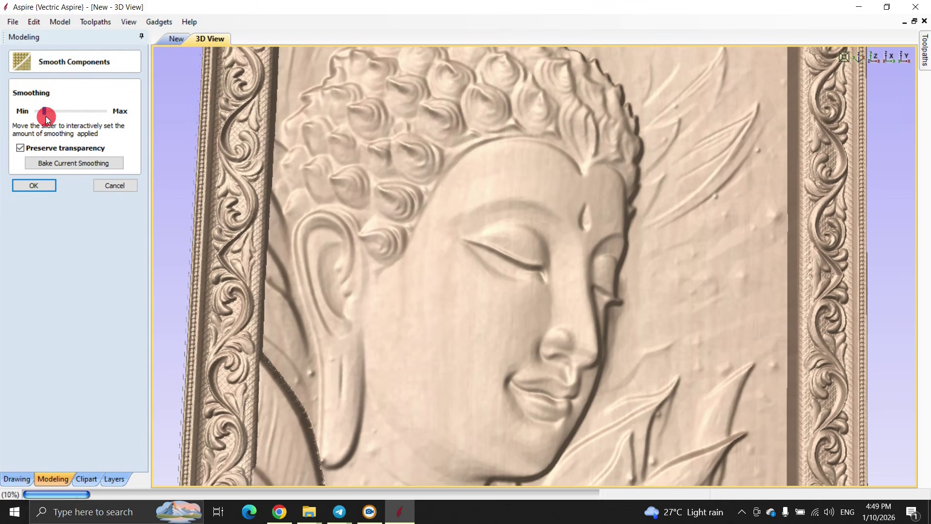
{"action": "left_click_drag", "start_coordinate": [360, 147], "coordinate": [577, 339]}
{"action": "left_click", "coordinate": [52, 185]}
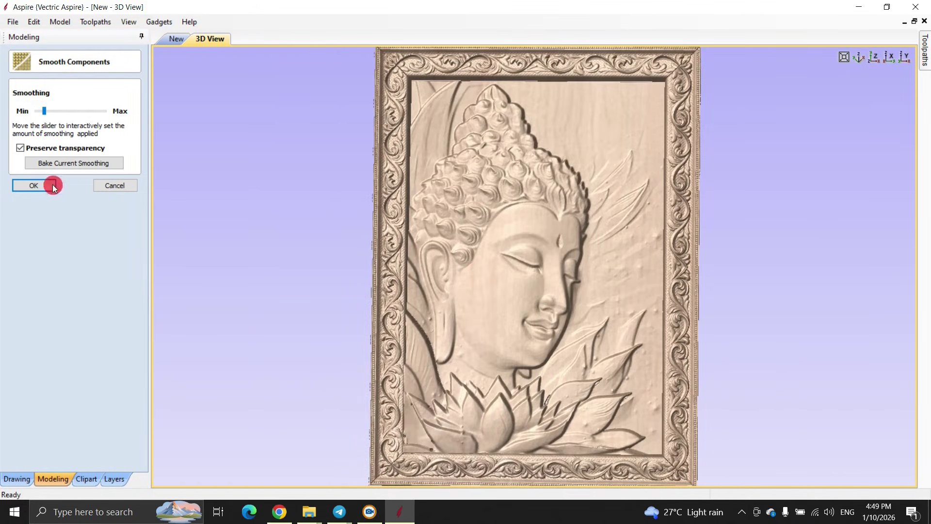
{"action": "left_click", "coordinate": [25, 185]}
{"action": "left_click", "coordinate": [458, 244]}
{"action": "scroll", "coordinate": [445, 307], "scroll_direction": "down", "scroll_amount": 3}
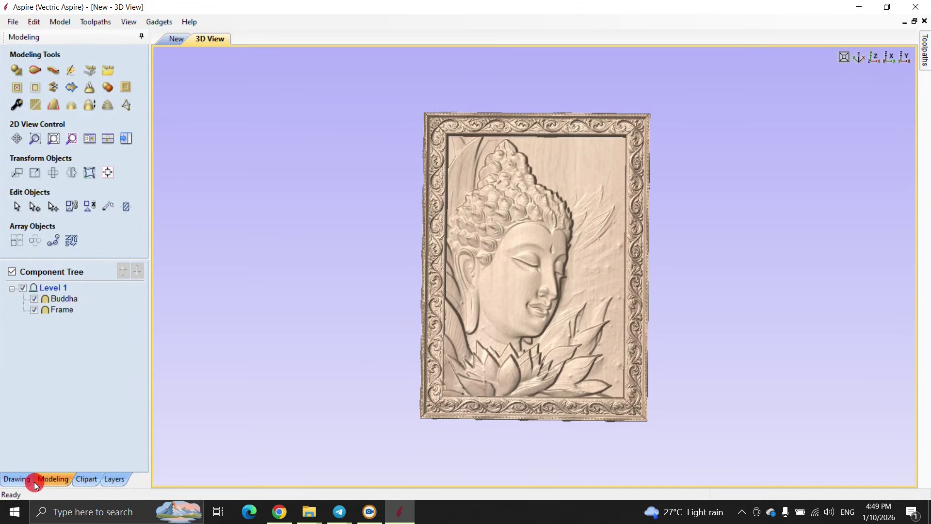
Change the job units from inches to millimetres in the job setup
{"action": "left_click", "coordinate": [19, 479]}
{"action": "left_click", "coordinate": [17, 86]}
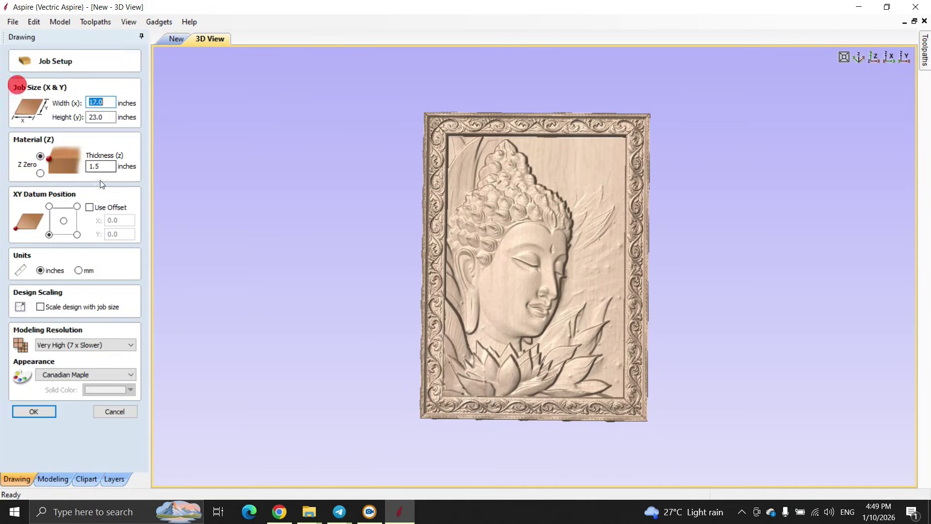
{"action": "left_click", "coordinate": [85, 262]}
{"action": "left_click", "coordinate": [78, 271]}
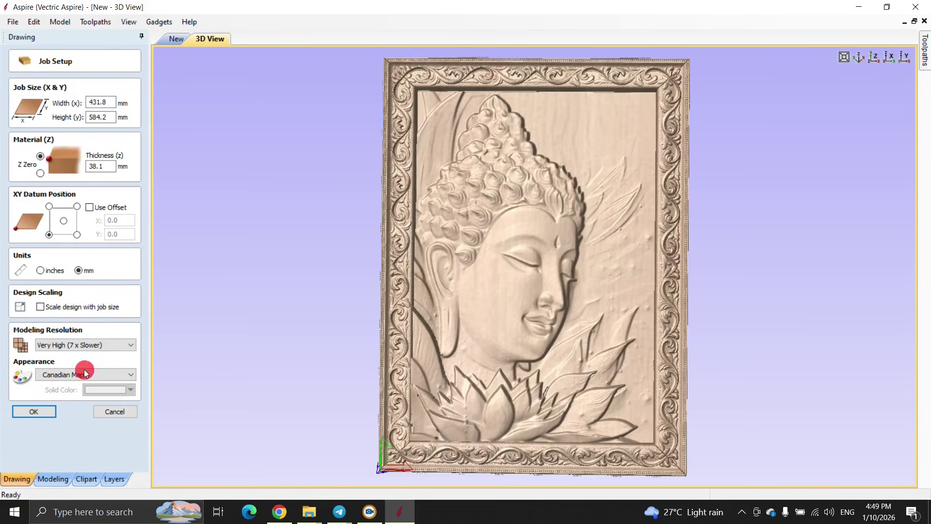
{"action": "left_click", "coordinate": [37, 412]}
{"action": "left_click", "coordinate": [331, 273]}
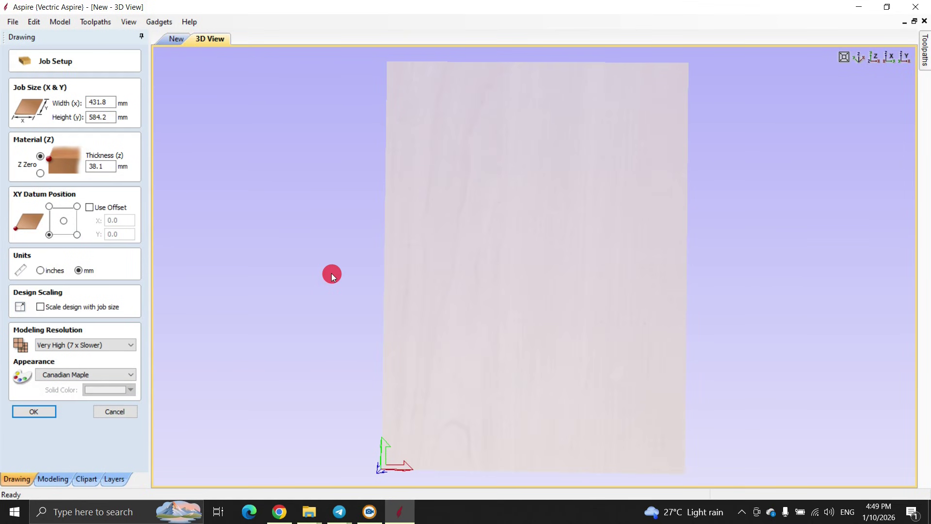
Select the border rectangle in the 2D view and start a 3D roughing toolpath, accepting the material setup with a 0.0 mm gap above the model
{"action": "left_click", "coordinate": [177, 38]}
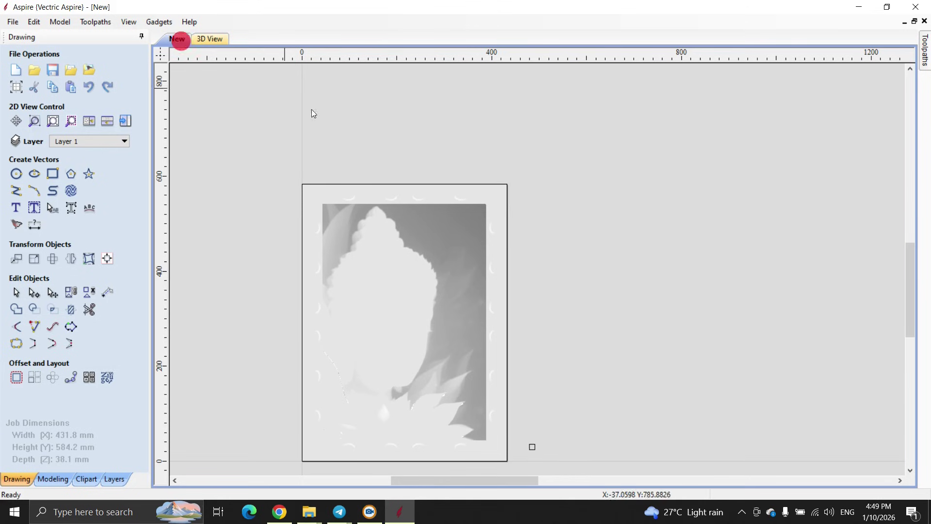
{"action": "left_click", "coordinate": [397, 187]}
{"action": "left_click", "coordinate": [921, 87]}
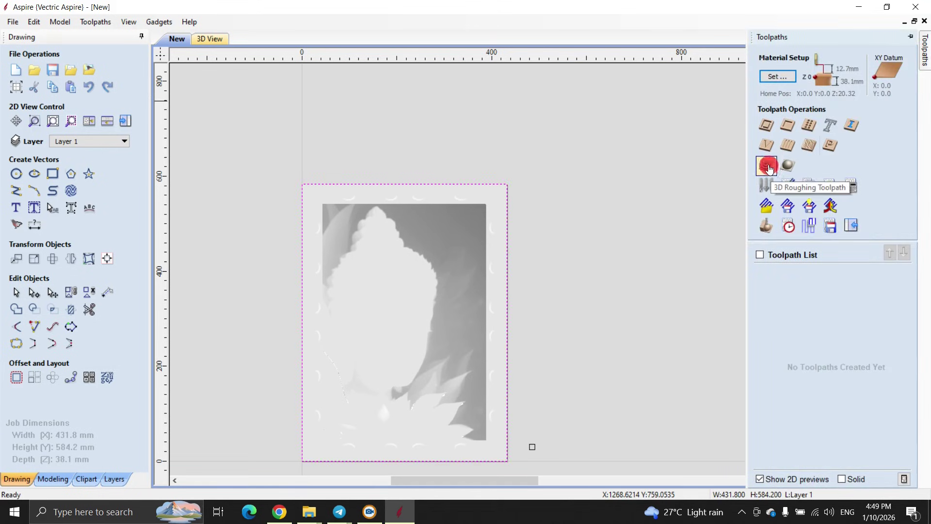
{"action": "left_click", "coordinate": [768, 166]}
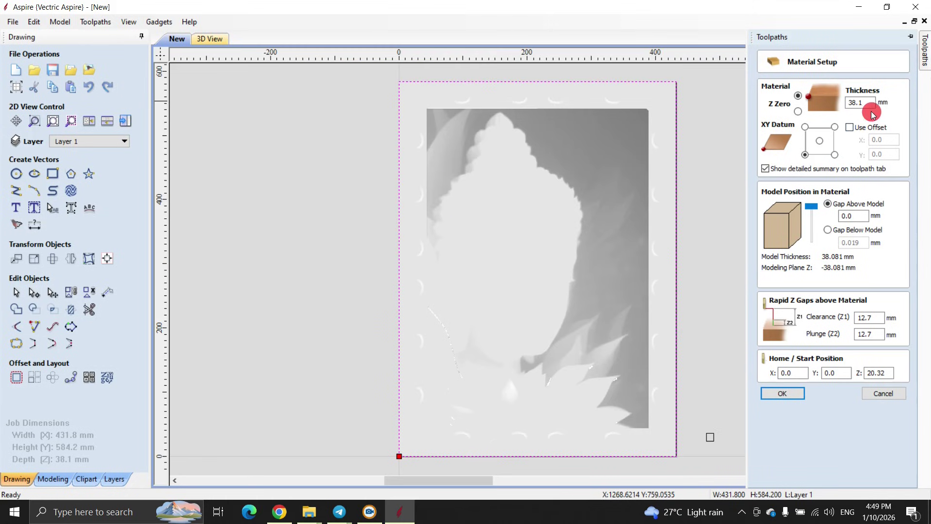
{"action": "left_click", "coordinate": [852, 213]}
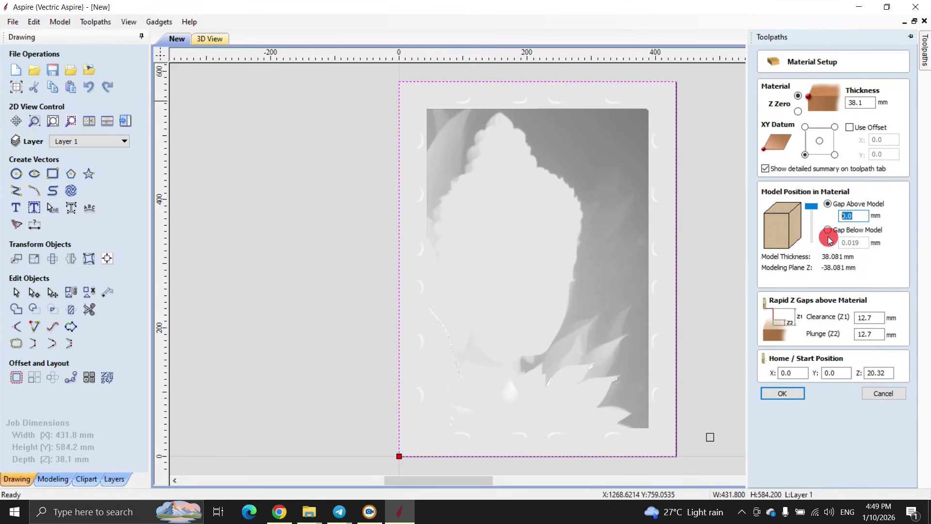
{"action": "left_click", "coordinate": [784, 397]}
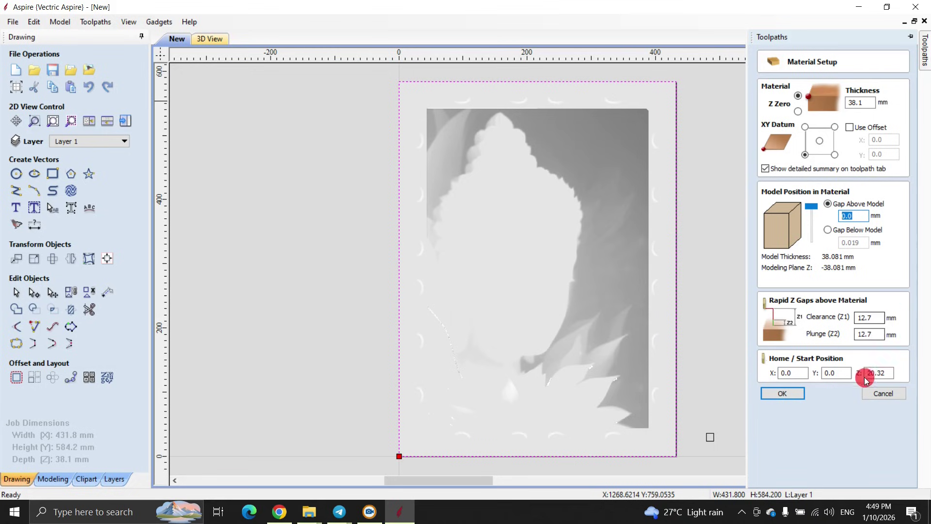
{"action": "left_click", "coordinate": [782, 393]}
Limit roughing to the selected vector and accept the End Mill 6mm with 5.0 mm pass depth, 2.4 mm stepover and 3048 mm/min feed rate
{"action": "left_click", "coordinate": [844, 161]}
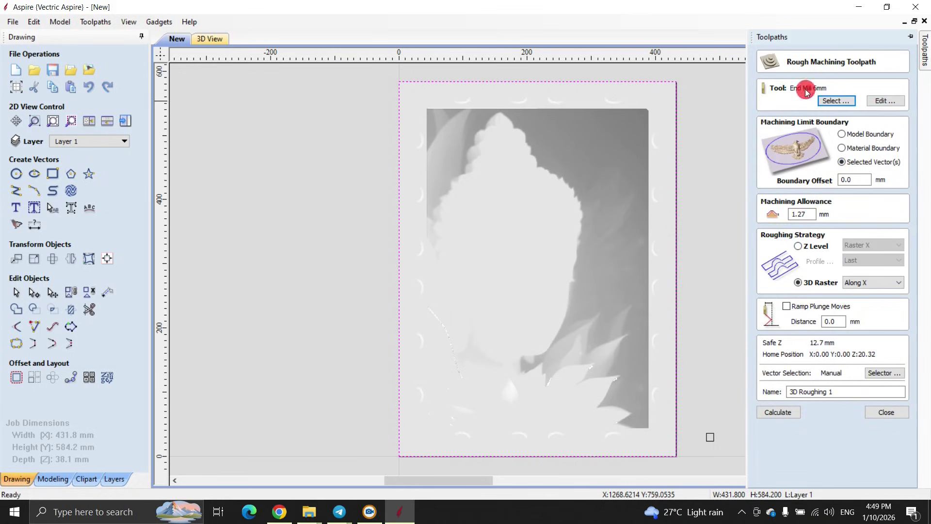
{"action": "left_click", "coordinate": [885, 100]}
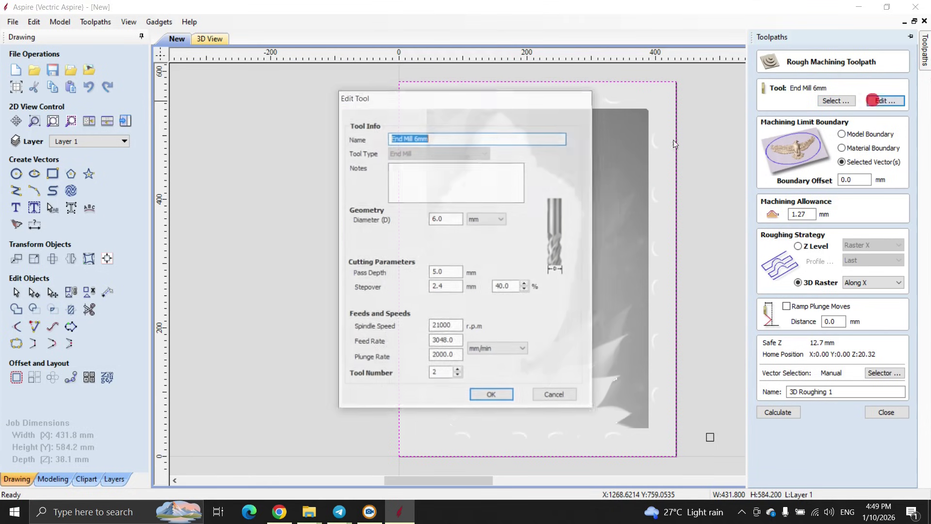
{"action": "left_click", "coordinate": [453, 219]}
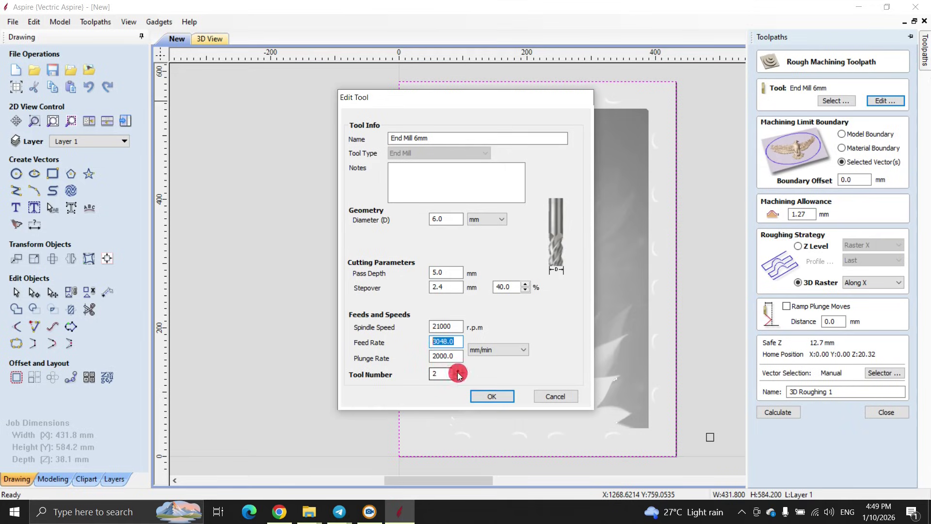
{"action": "left_click", "coordinate": [491, 396]}
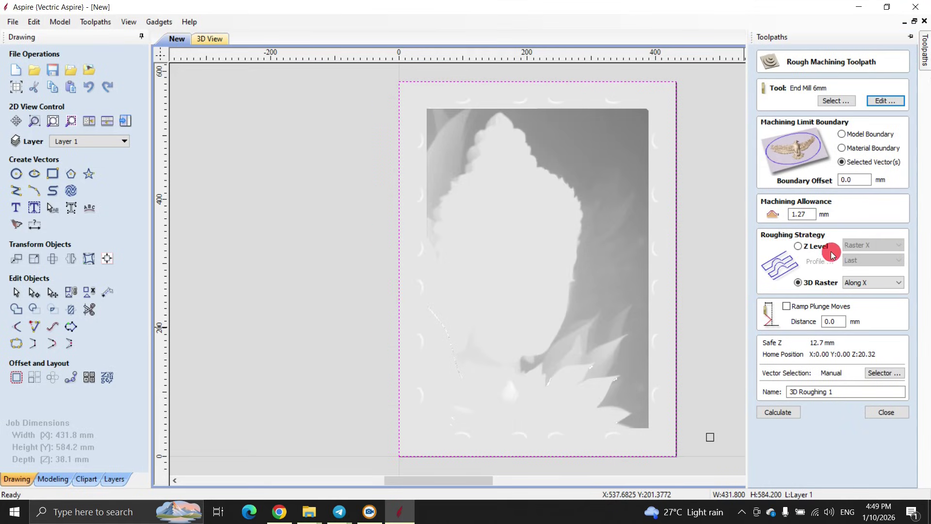
Deselect and reselect the border rectangle used as the selected-vector limit of the roughing toolpath
{"action": "left_click", "coordinate": [845, 163]}
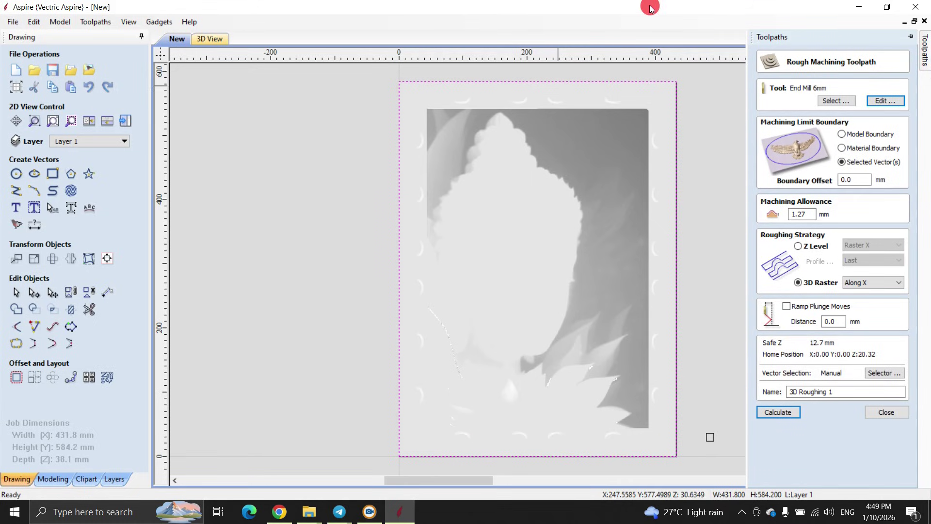
{"action": "left_click", "coordinate": [712, 164]}
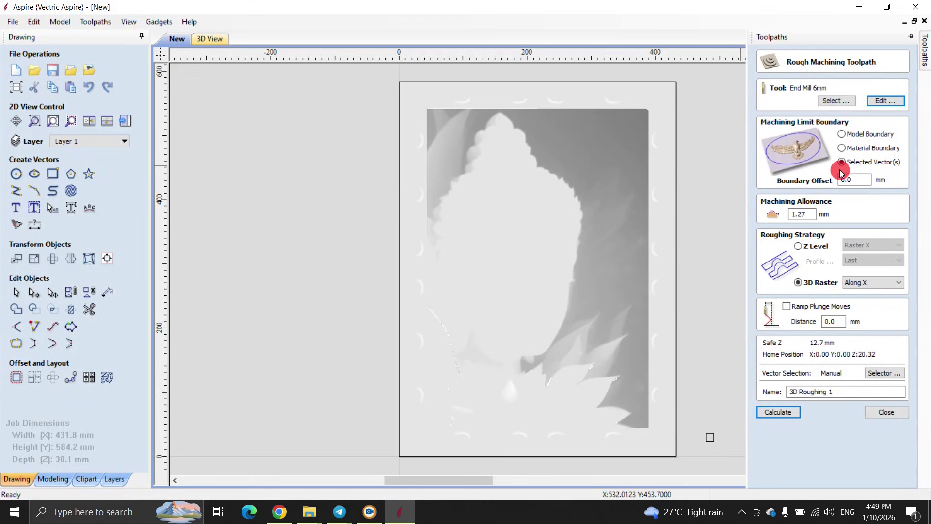
{"action": "left_click", "coordinate": [670, 83]}
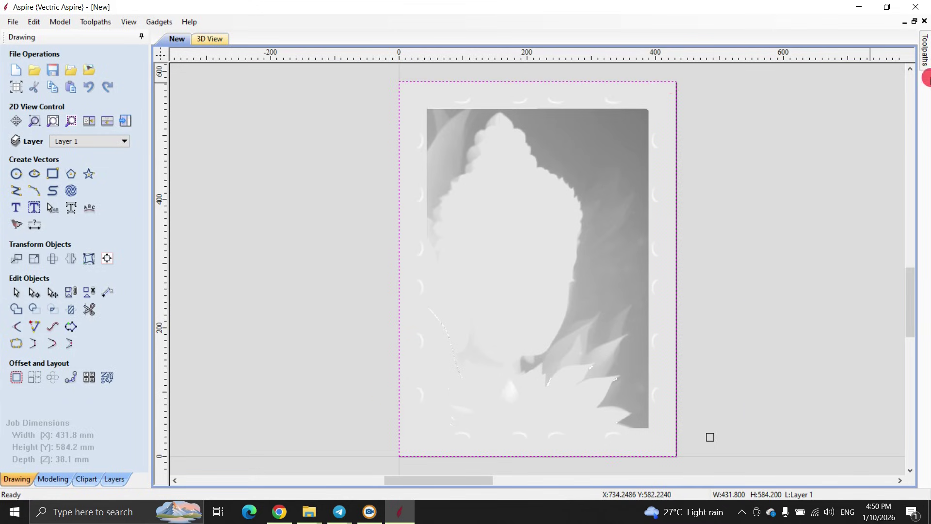
Calculate the 3D roughing toolpath limited to the selected border rectangle with a 1.27 mm machining allowance, accepting the large allowance
{"action": "left_click", "coordinate": [925, 51]}
{"action": "left_click", "coordinate": [863, 164]}
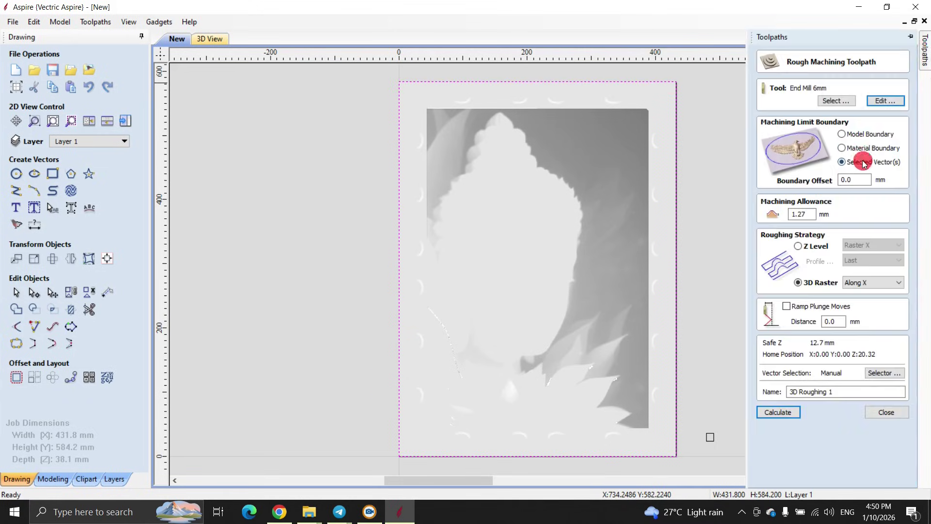
{"action": "left_click", "coordinate": [777, 410]}
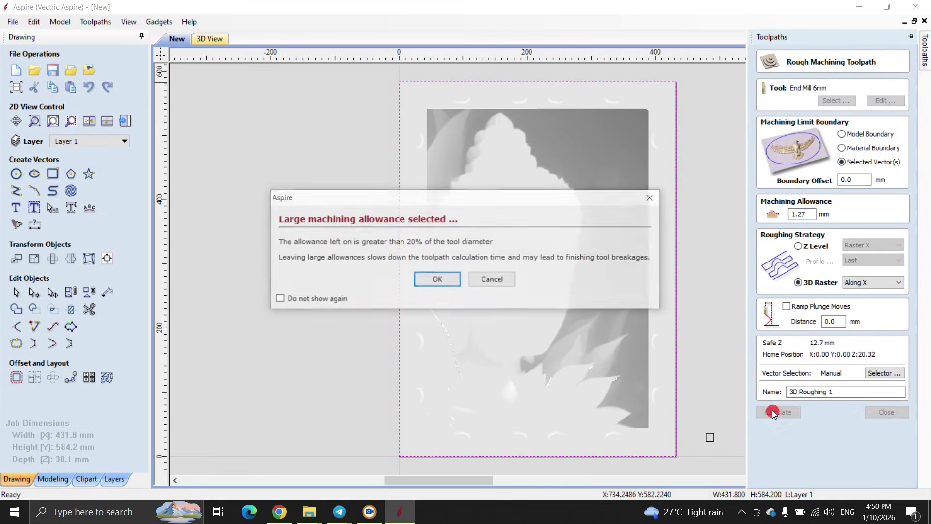
{"action": "left_click", "coordinate": [395, 271]}
{"action": "left_click", "coordinate": [437, 279]}
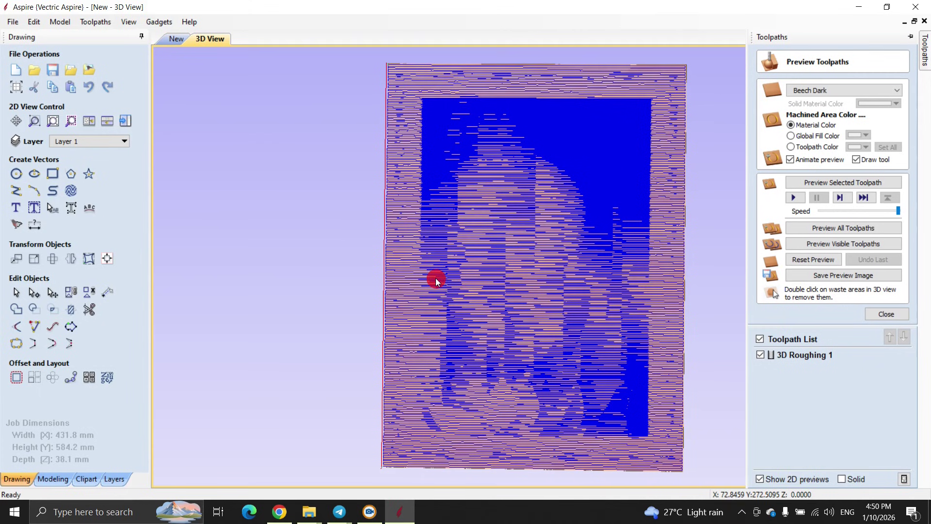
Simulate the 3D roughing toolpath on the relief, viewed at an angle in 3D
{"action": "left_click_drag", "start_coordinate": [438, 308], "coordinate": [583, 285]}
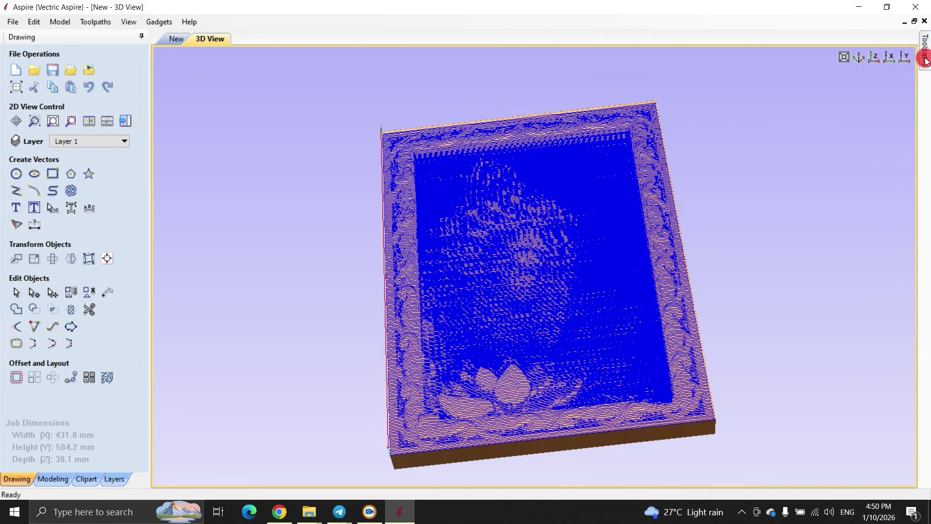
{"action": "mouse_move", "coordinate": [926, 54]}
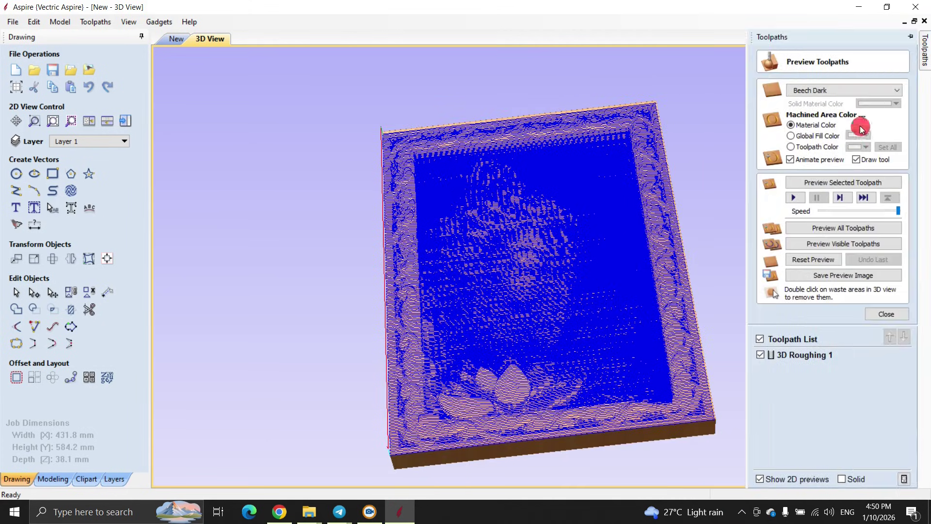
{"action": "left_click", "coordinate": [793, 198]}
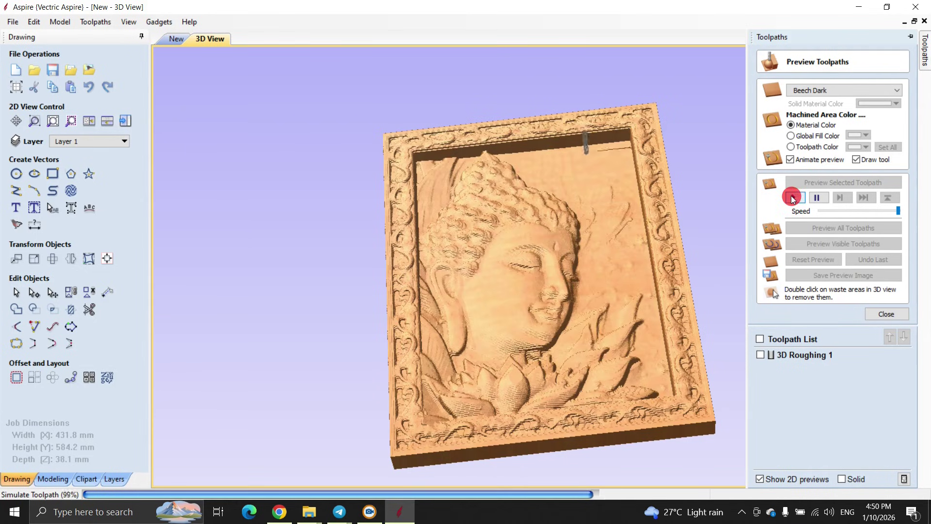
Start a 3D finishing toolpath from the 2D view and choose the Tapered Ball Nose - 0.0625 inches Dia tool
{"action": "left_click", "coordinate": [178, 38]}
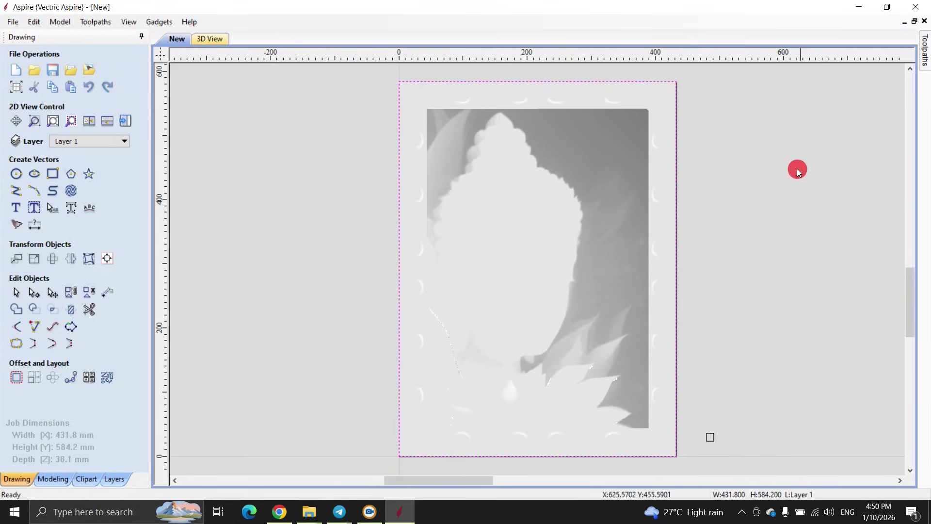
{"action": "left_click", "coordinate": [795, 182]}
{"action": "left_click", "coordinate": [925, 40]}
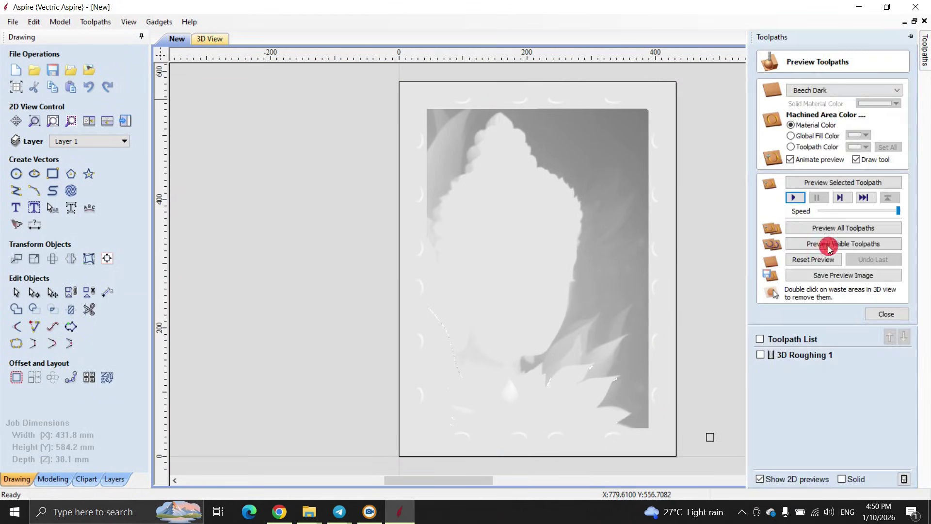
{"action": "left_click", "coordinate": [886, 314]}
{"action": "left_click", "coordinate": [797, 168]}
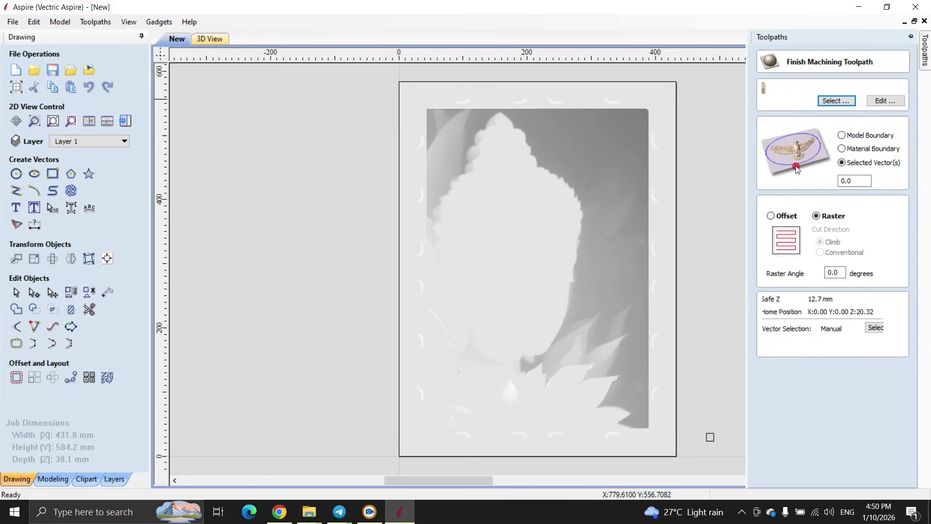
{"action": "left_click", "coordinate": [835, 100]}
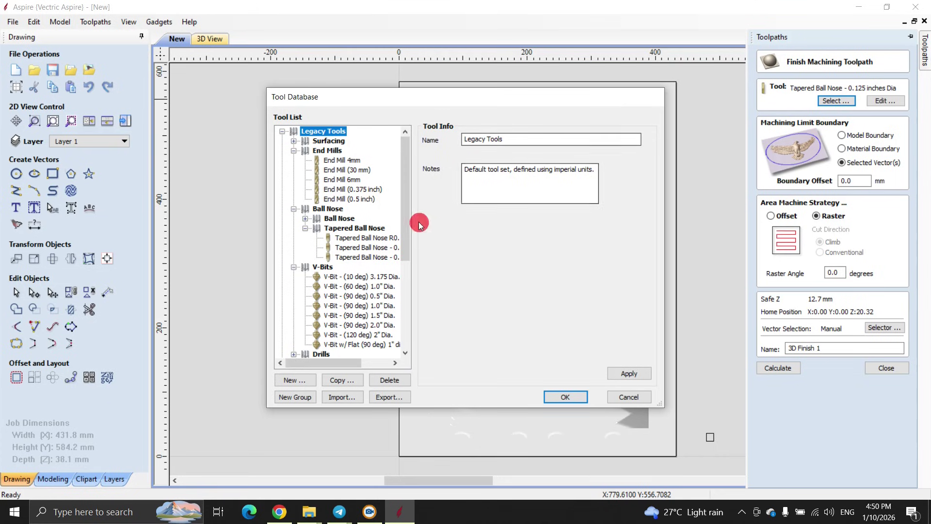
{"action": "left_click", "coordinate": [365, 258]}
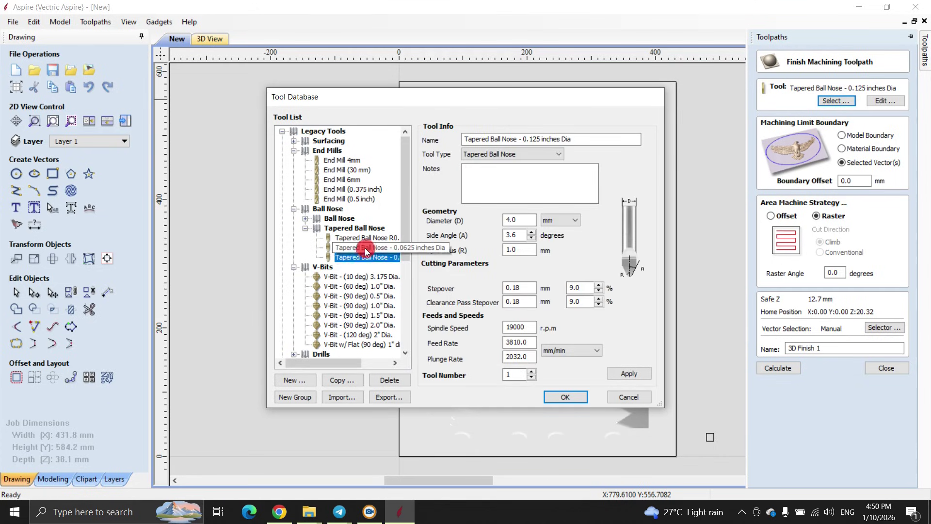
{"action": "left_click", "coordinate": [366, 248]}
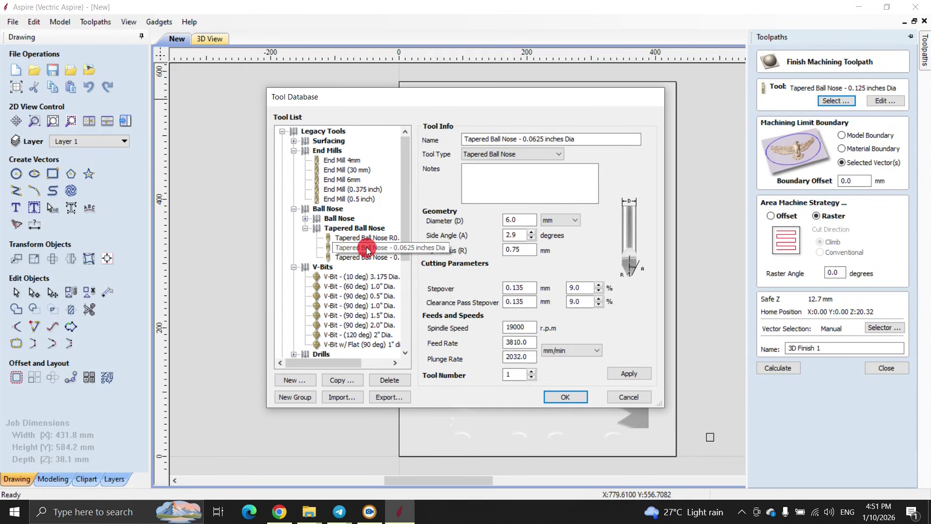
{"action": "left_click", "coordinate": [367, 248]}
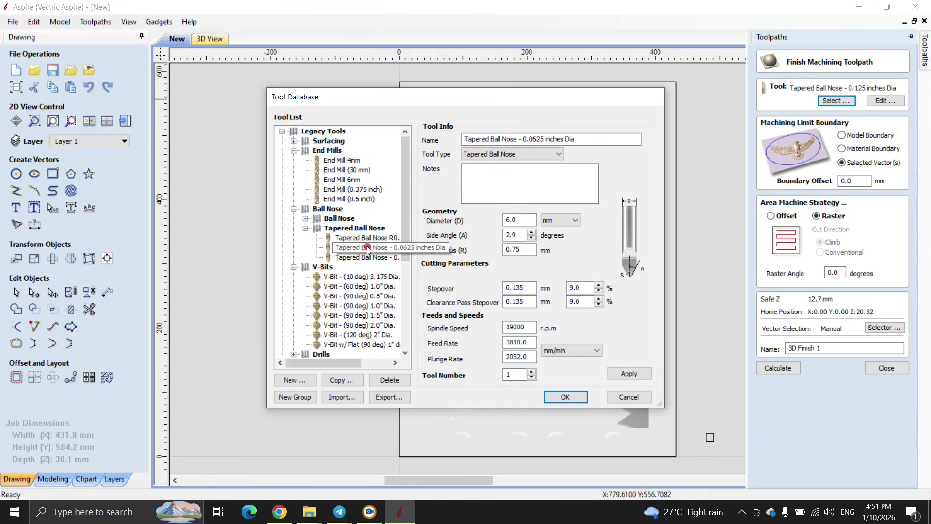
Set the tapered ball nose tool's tip radius to 1.0 mm and accept it for the finishing toolpath
{"action": "left_click", "coordinate": [518, 250]}
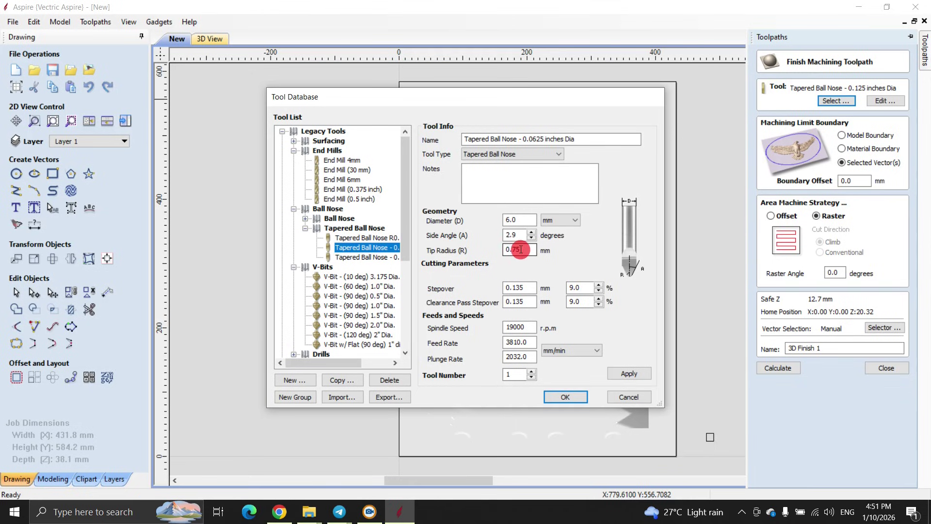
{"action": "double_click", "coordinate": [521, 250]}
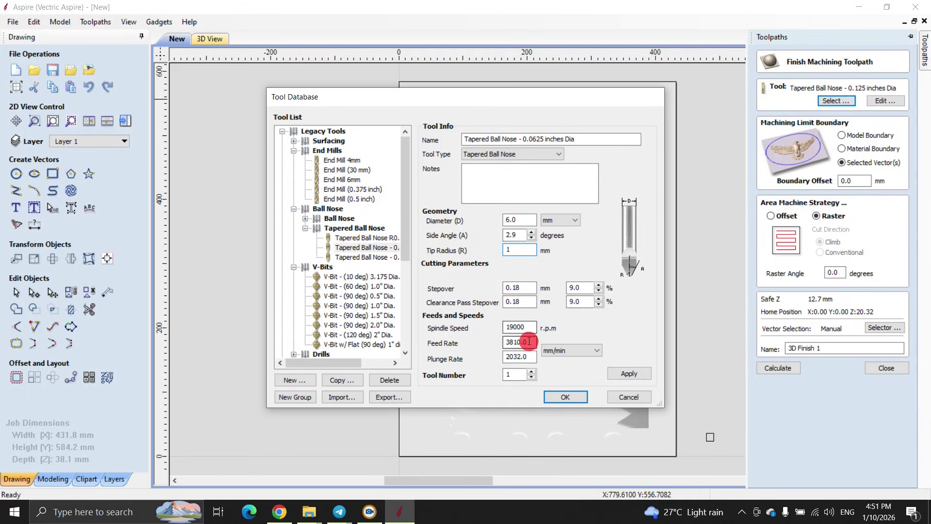
{"action": "left_click", "coordinate": [535, 356]}
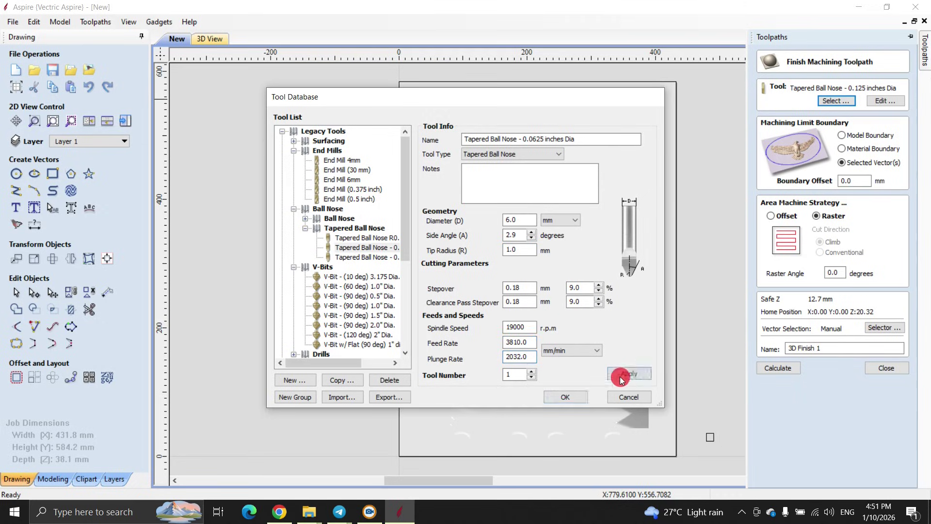
{"action": "left_click", "coordinate": [568, 398]}
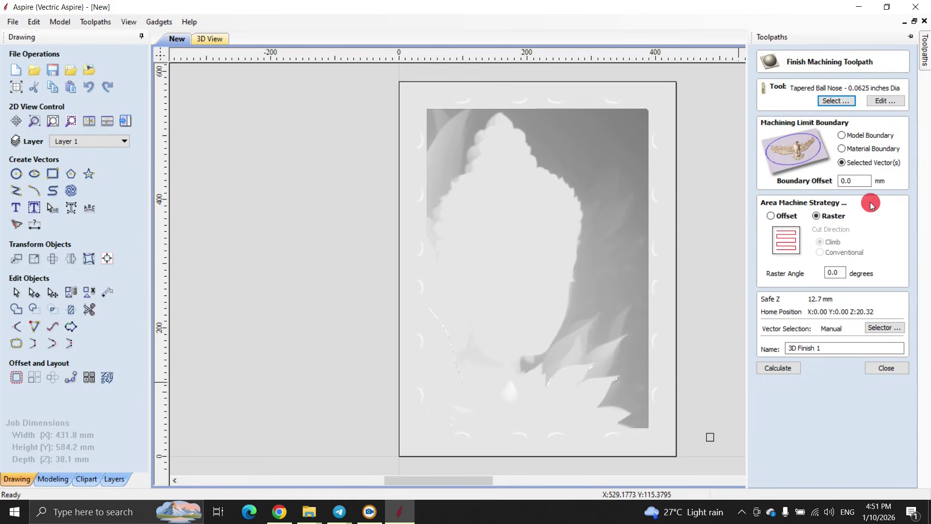
Limit finishing to the selected border rectangle and calculate the toolpath with the Raster strategy at a 0.0 degree angle
{"action": "left_click", "coordinate": [832, 216]}
{"action": "left_click", "coordinate": [864, 178]}
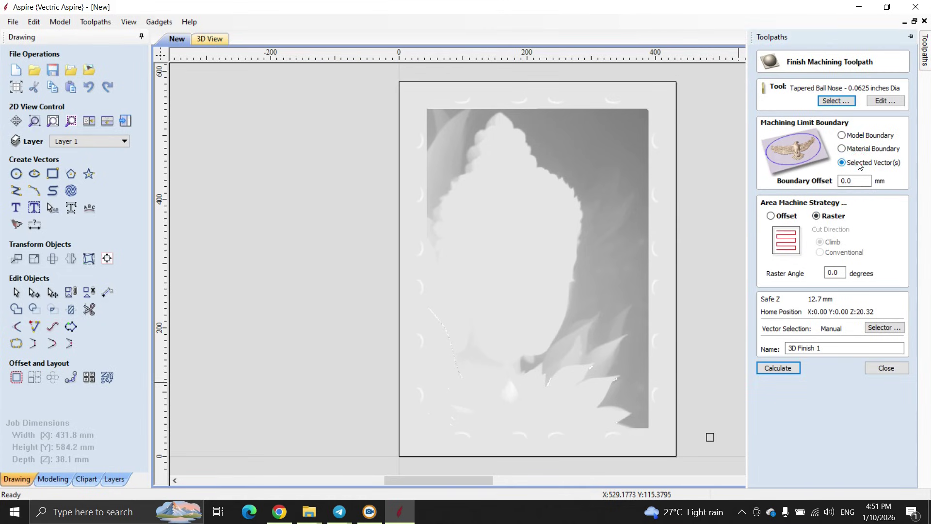
{"action": "left_click", "coordinate": [859, 164]}
{"action": "left_click", "coordinate": [541, 85]}
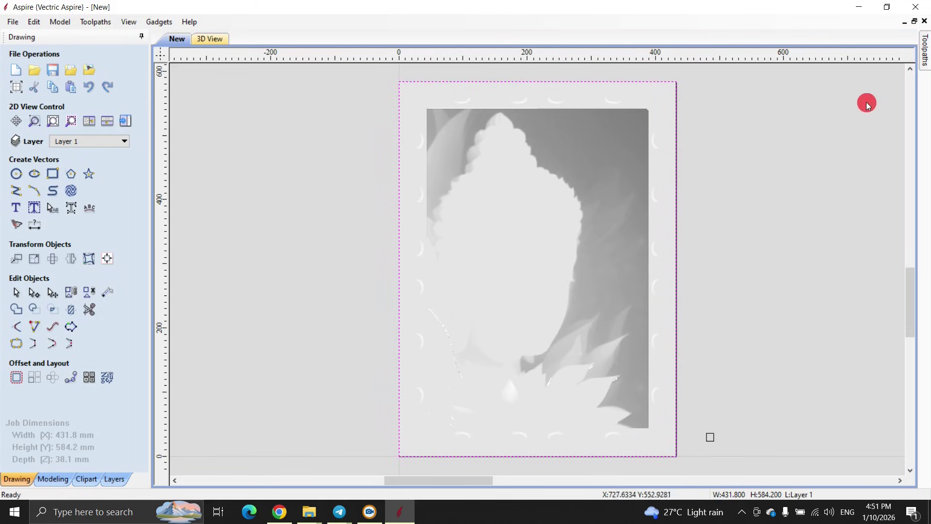
{"action": "left_click", "coordinate": [925, 46]}
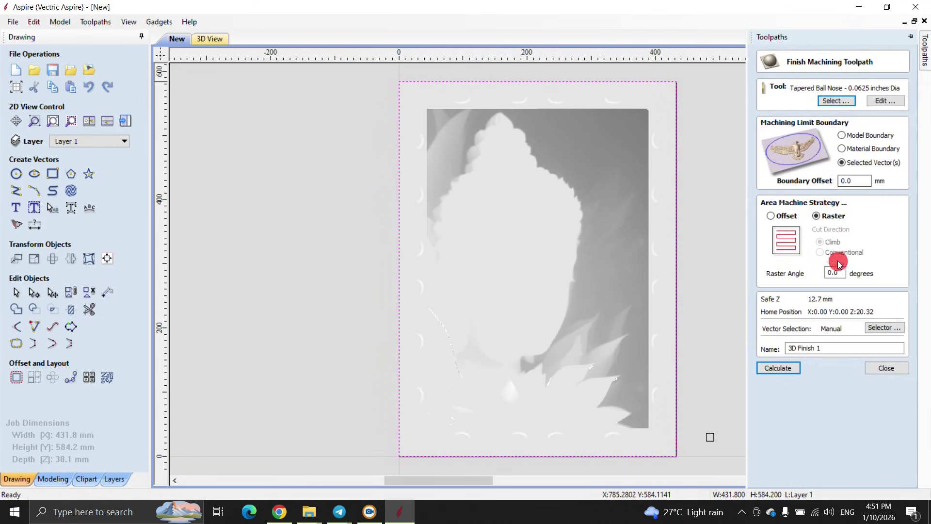
{"action": "left_click", "coordinate": [778, 369]}
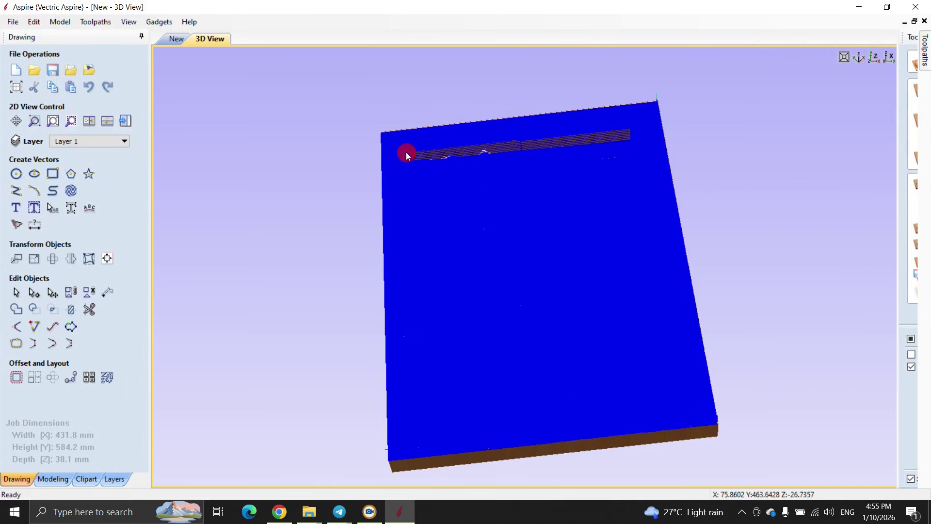
Simulate the 3D finishing toolpath on the roughed relief
{"action": "left_click", "coordinate": [892, 57]}
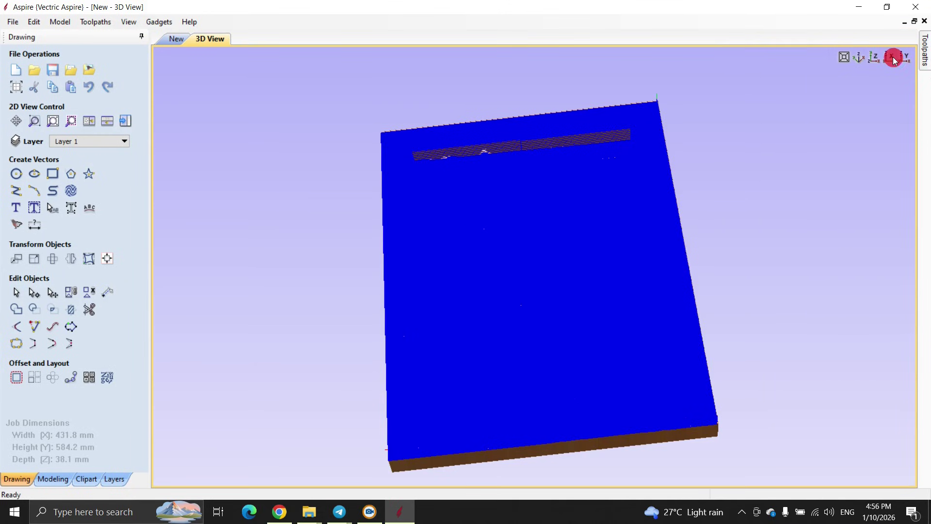
{"action": "left_click", "coordinate": [925, 59]}
{"action": "left_click", "coordinate": [796, 197]}
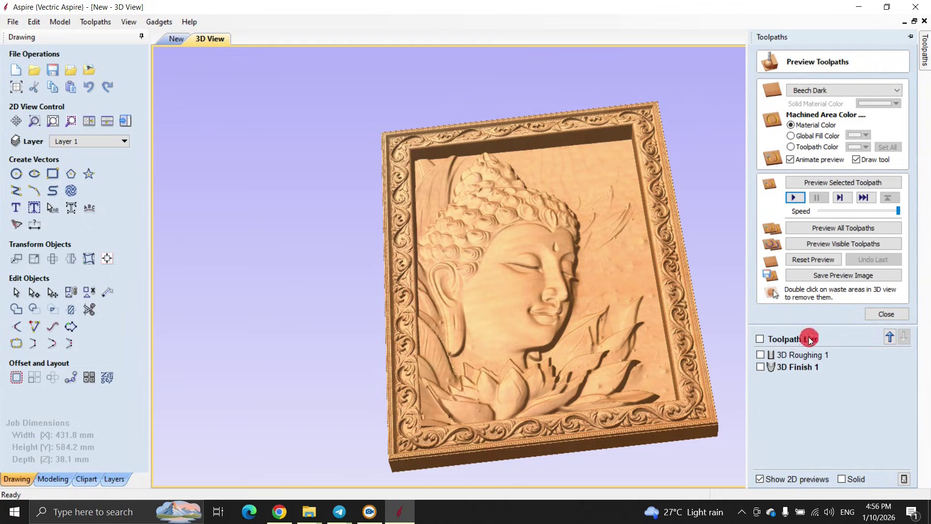
Start a 2D profile toolpath on the border rectangle and set the cut depth to 38 mm
{"action": "left_click", "coordinate": [177, 38]}
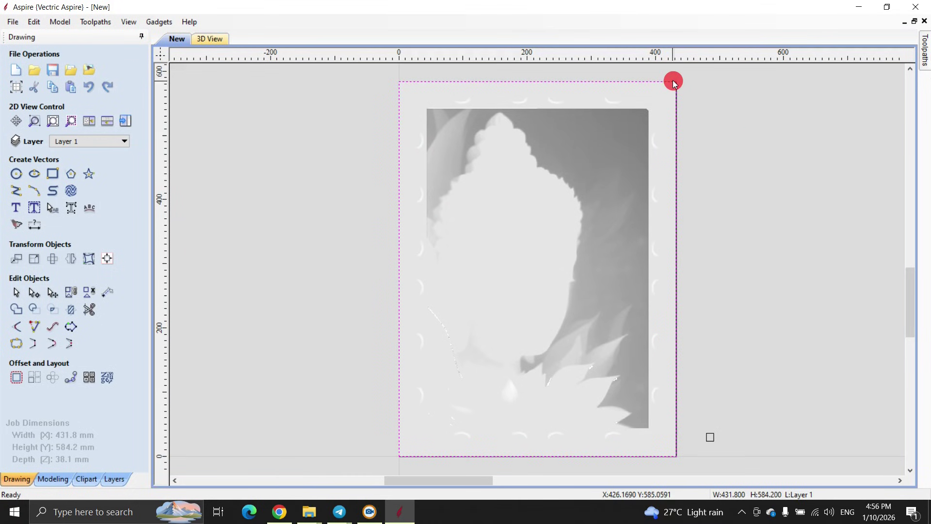
{"action": "left_click", "coordinate": [924, 54]}
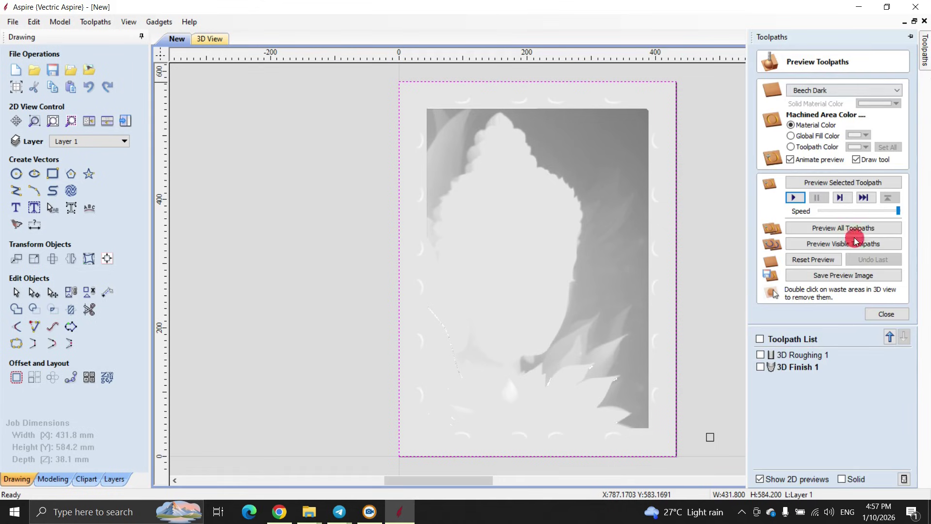
{"action": "left_click", "coordinate": [886, 315]}
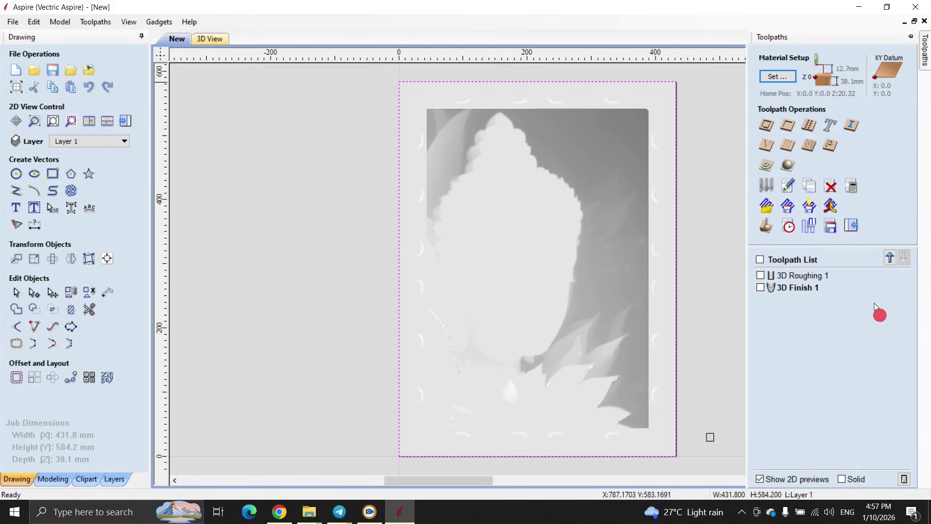
{"action": "left_click", "coordinate": [770, 128]}
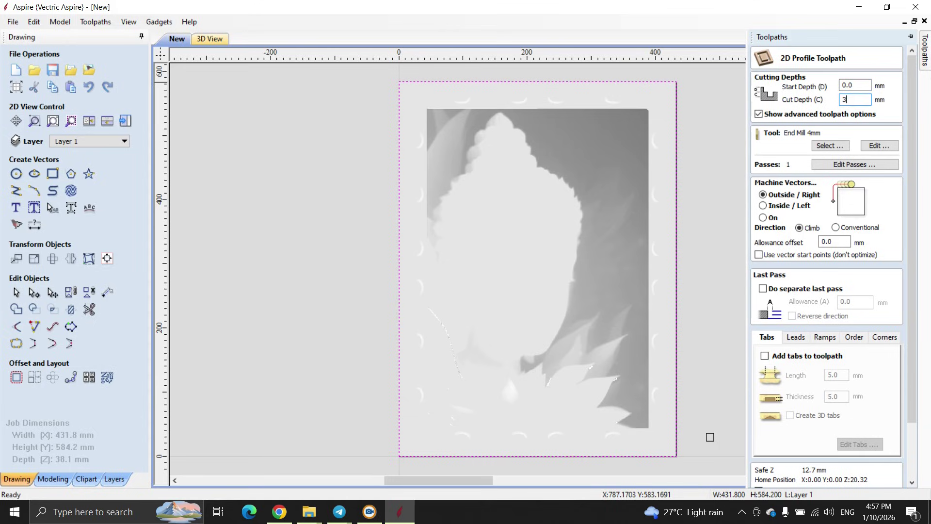
Assign the End Mill 6mm with a 500 mm/min feed rate and an edited plunge rate, and calculate the outside profile toolpath
{"action": "left_click", "coordinate": [824, 144]}
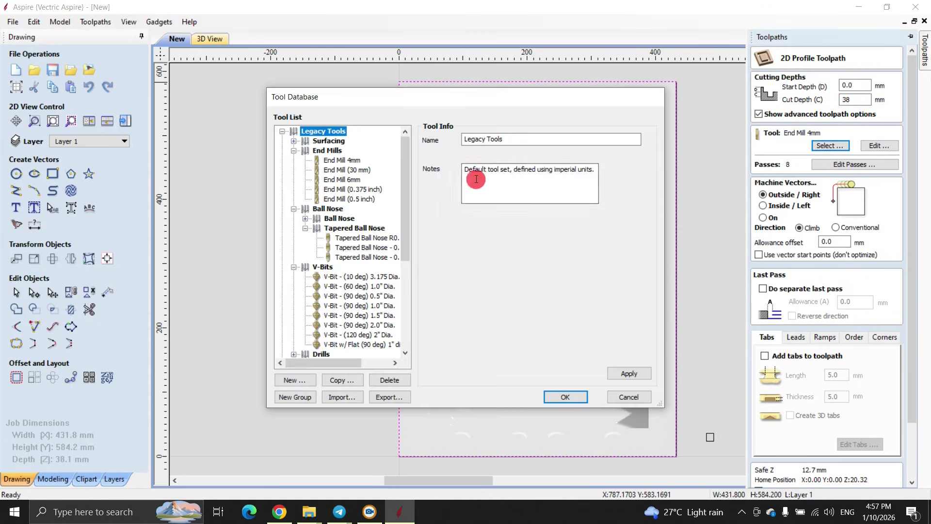
{"action": "left_click", "coordinate": [345, 182]}
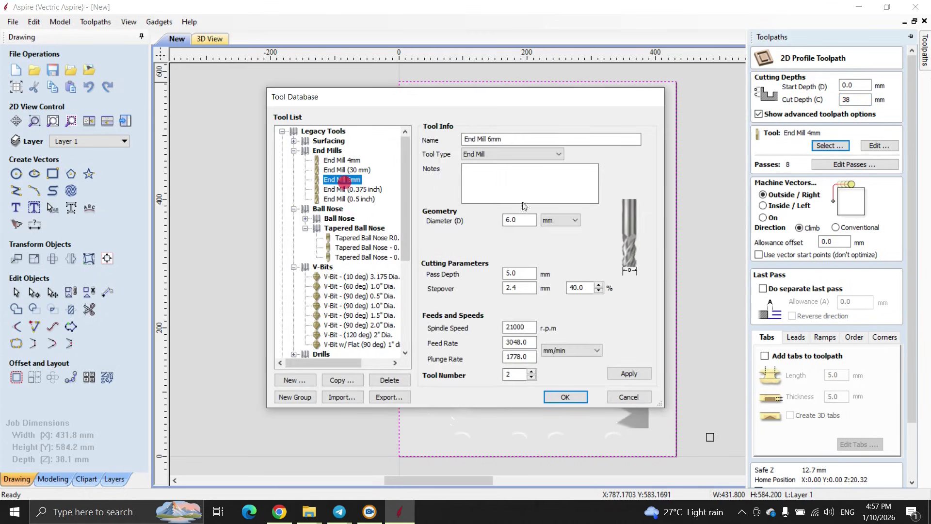
{"action": "double_click", "coordinate": [514, 273]}
{"action": "left_click", "coordinate": [523, 329]}
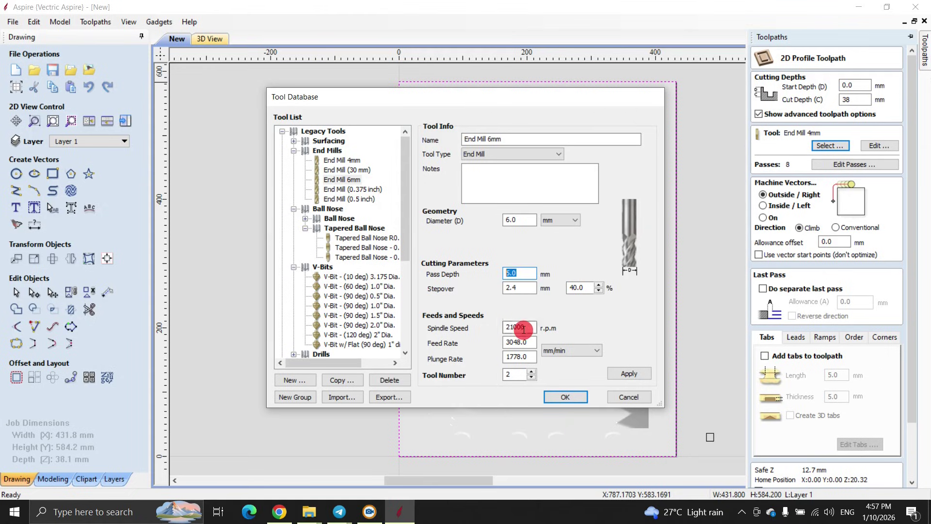
{"action": "double_click", "coordinate": [530, 340]}
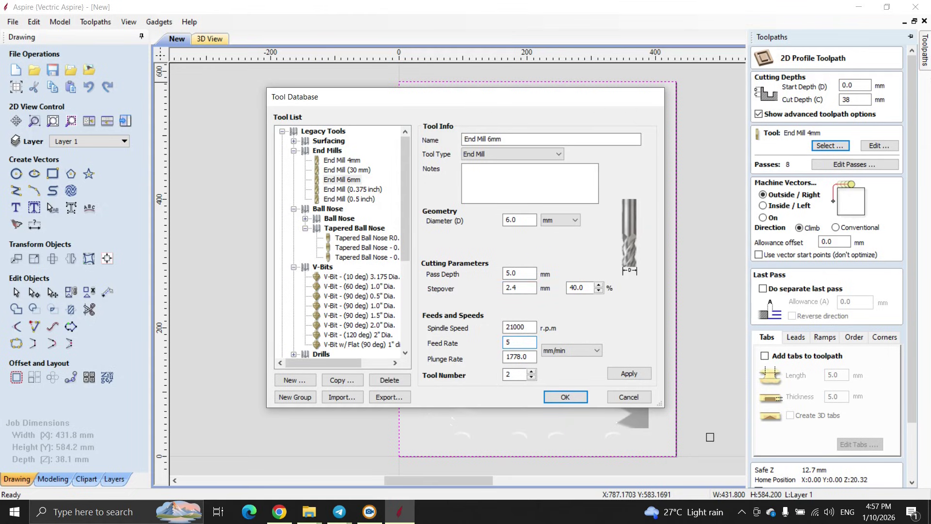
{"action": "type", "text": "5"}
{"action": "left_click", "coordinate": [463, 356]}
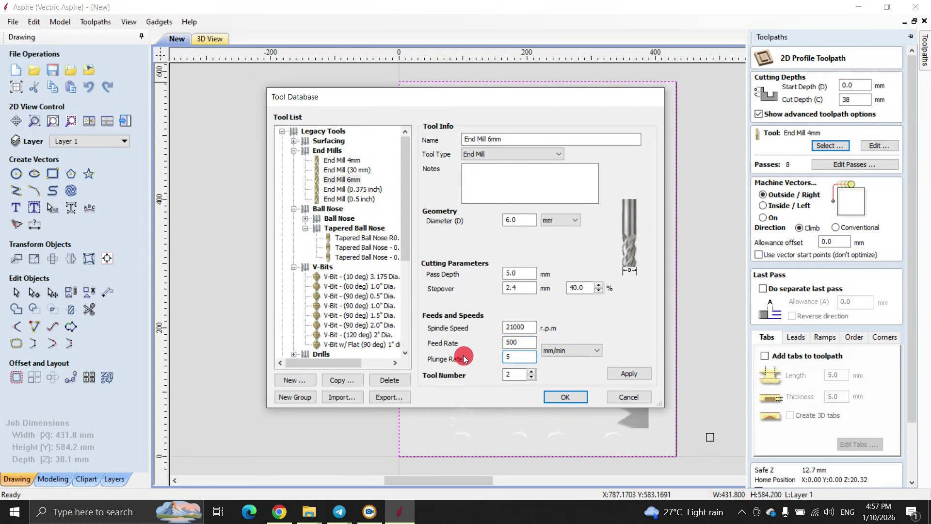
{"action": "type", "text": "0.0"}
{"action": "left_click", "coordinate": [562, 397]}
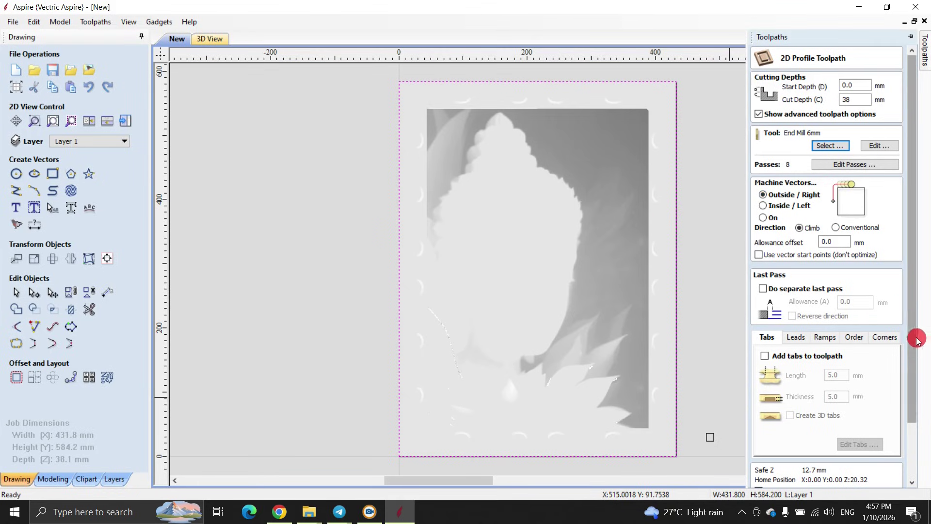
{"action": "left_click_drag", "start_coordinate": [908, 272], "coordinate": [909, 327]}
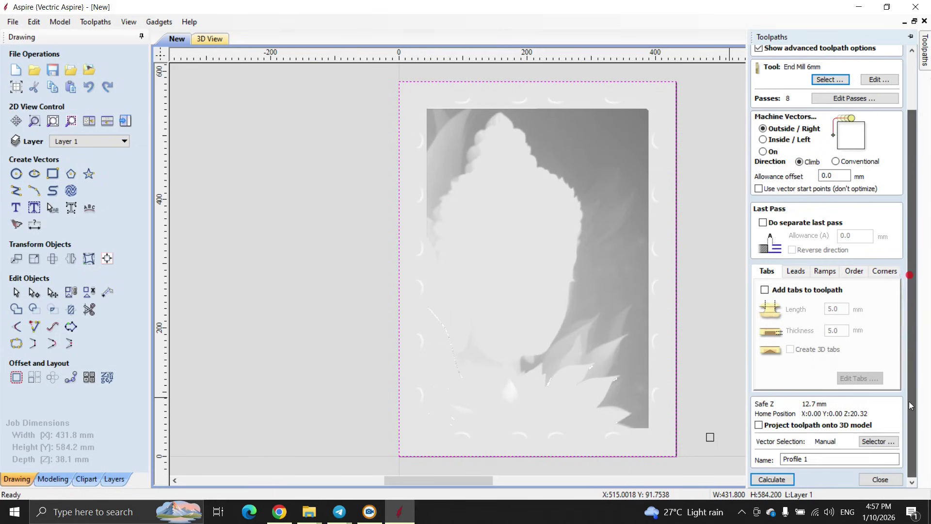
{"action": "left_click", "coordinate": [776, 480]}
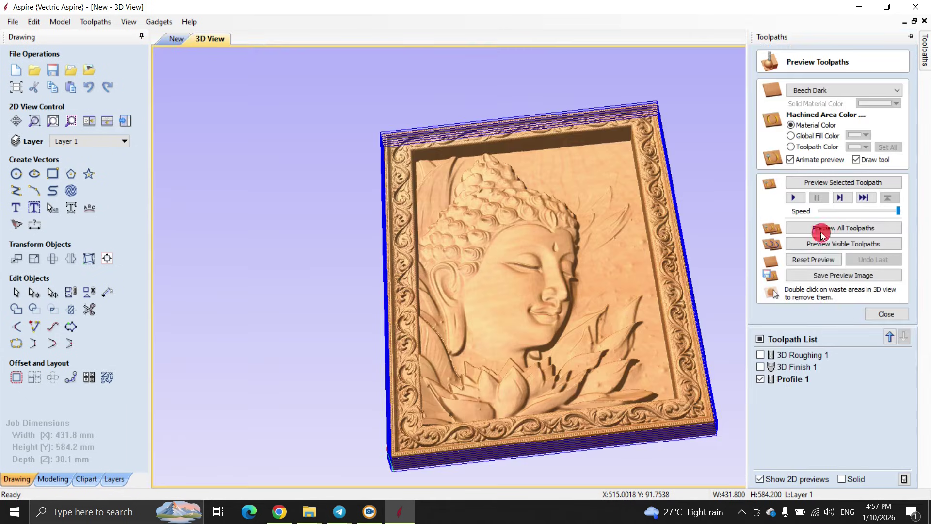
Simulate the profile toolpath on the finished relief and rename that toolpath to outside cut
{"action": "left_click", "coordinate": [798, 197]}
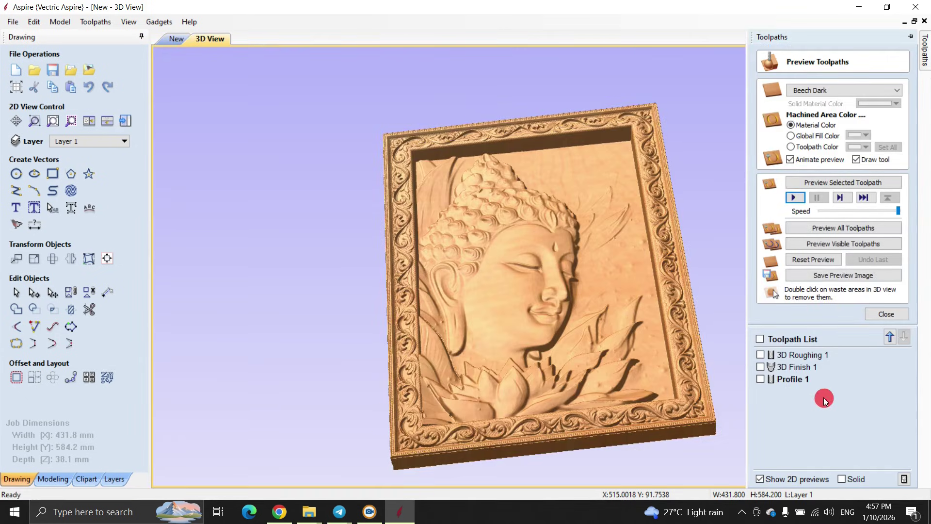
{"action": "right_click", "coordinate": [800, 386]}
{"action": "left_click", "coordinate": [822, 432]}
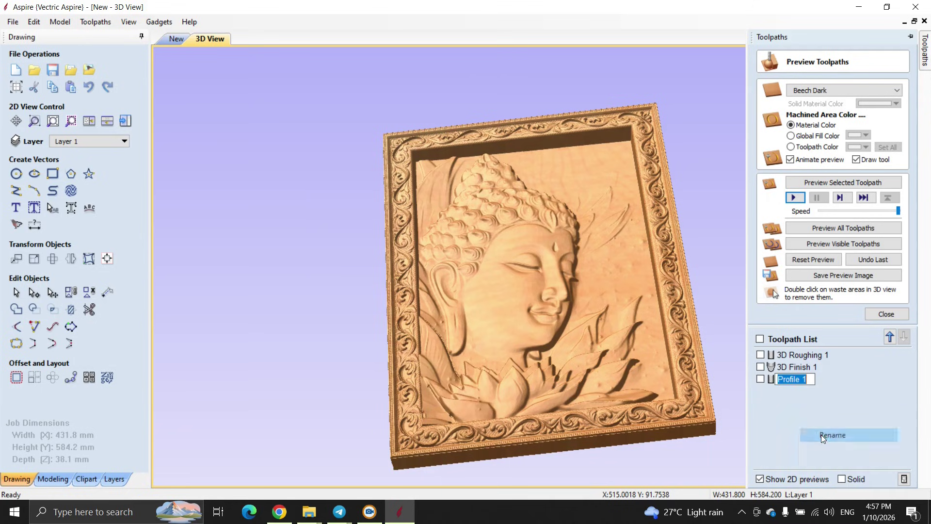
{"action": "type", "text": "out"}
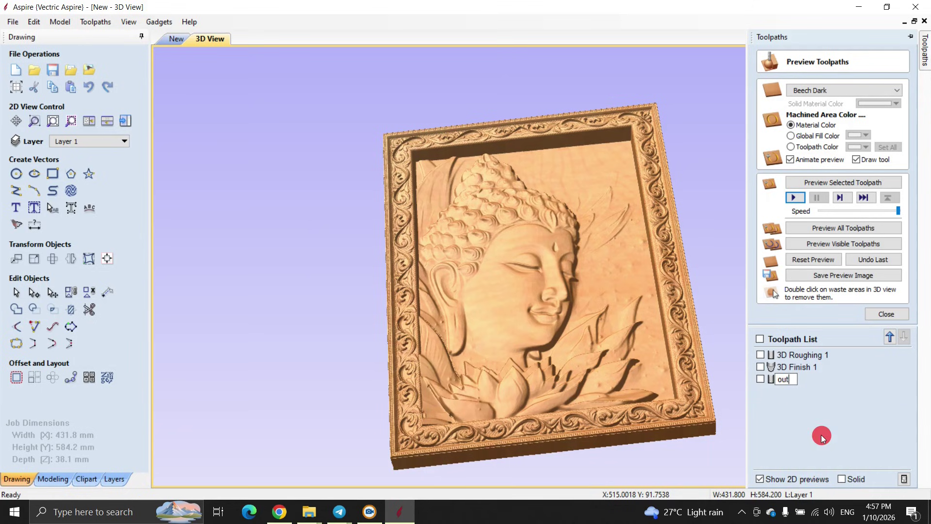
{"action": "type", "text": "side cut"}
{"action": "key", "text": "Return"}
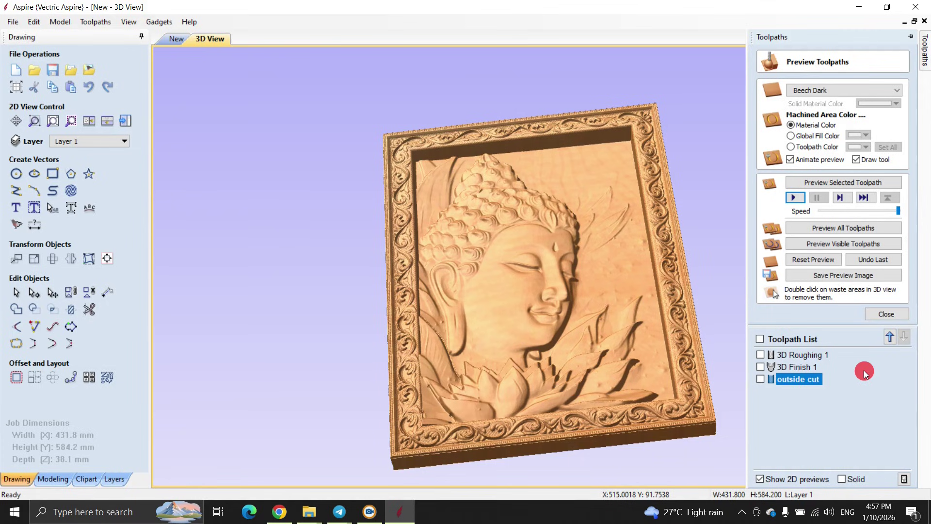
Save the outside cut toolpath as an .nc file in the Buddha folder with the NC-Easy post processor
{"action": "left_click", "coordinate": [886, 314]}
{"action": "left_click", "coordinate": [802, 301]}
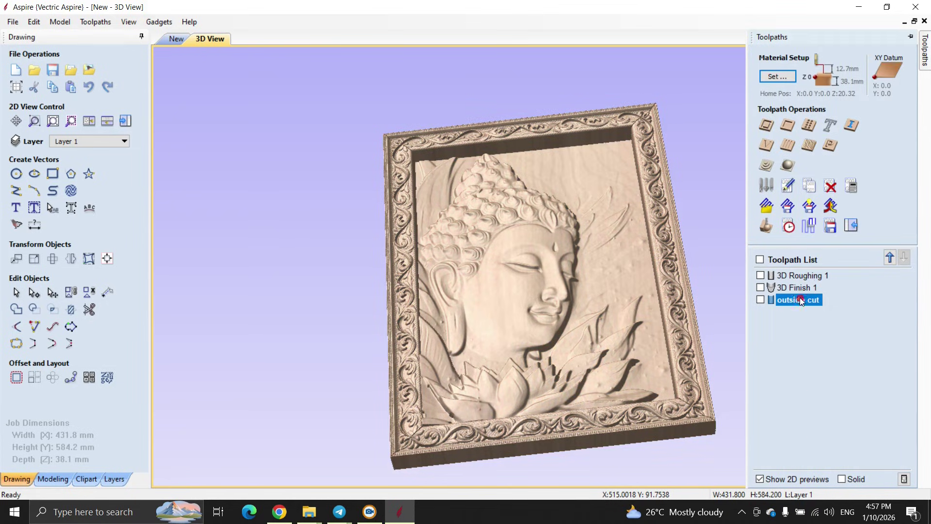
{"action": "left_click", "coordinate": [830, 225]}
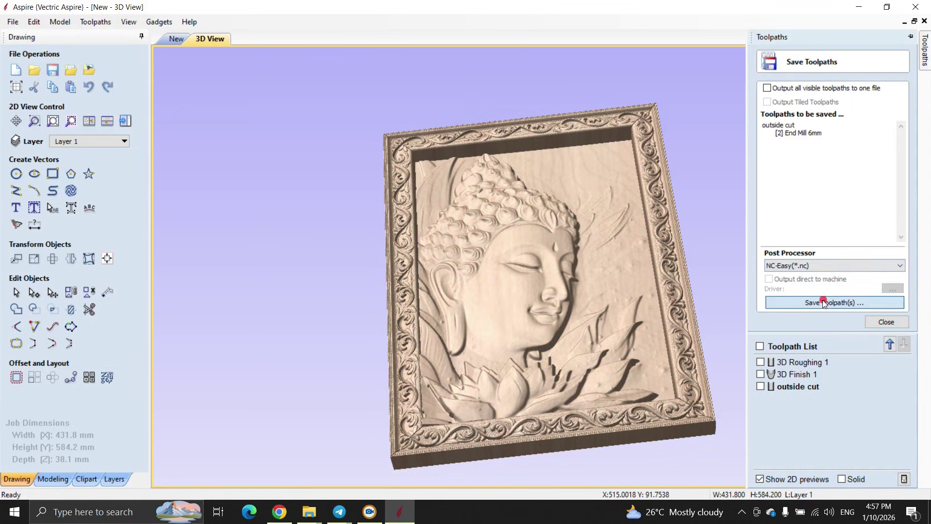
{"action": "left_click", "coordinate": [824, 302]}
{"action": "left_click", "coordinate": [738, 464]}
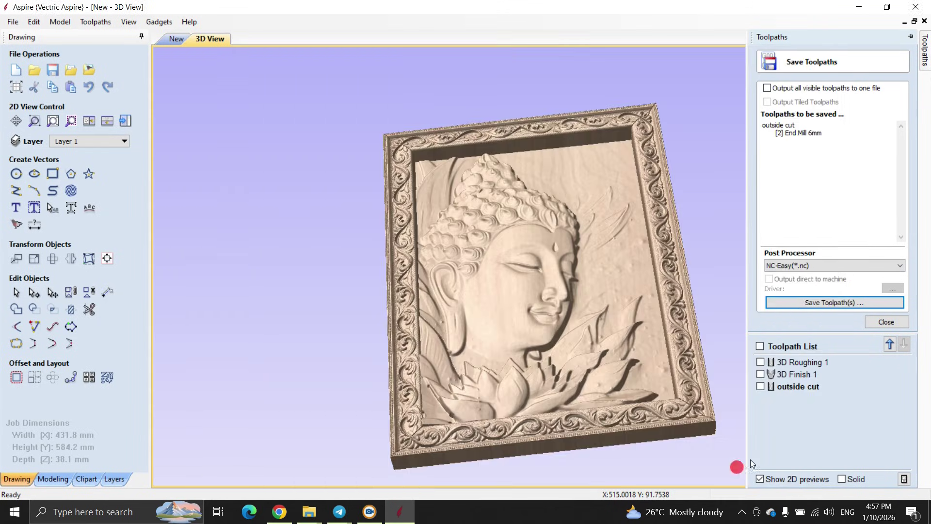
Save the 3D Roughing 1 and 3D Finish 1 toolpaths as separate NC-Easy .nc files in the same folder
{"action": "left_click", "coordinate": [805, 364]}
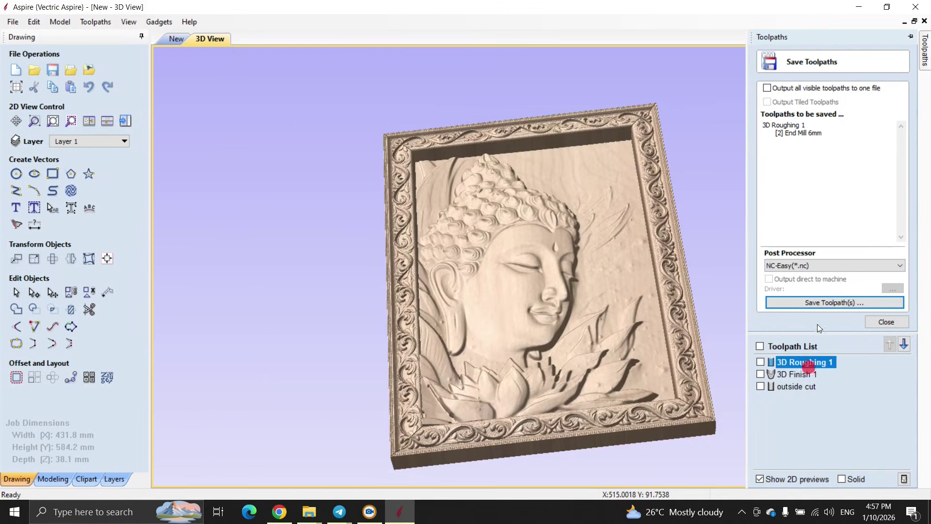
{"action": "left_click", "coordinate": [820, 302]}
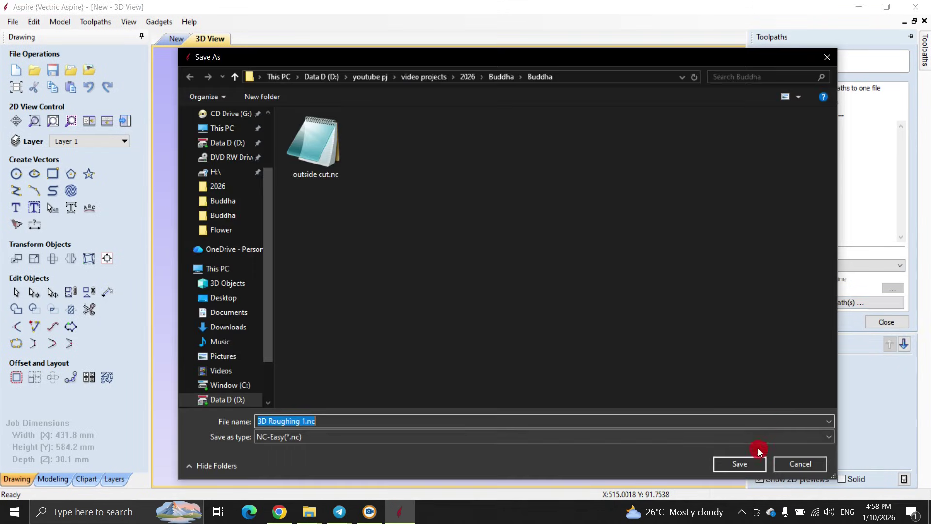
{"action": "left_click", "coordinate": [753, 460]}
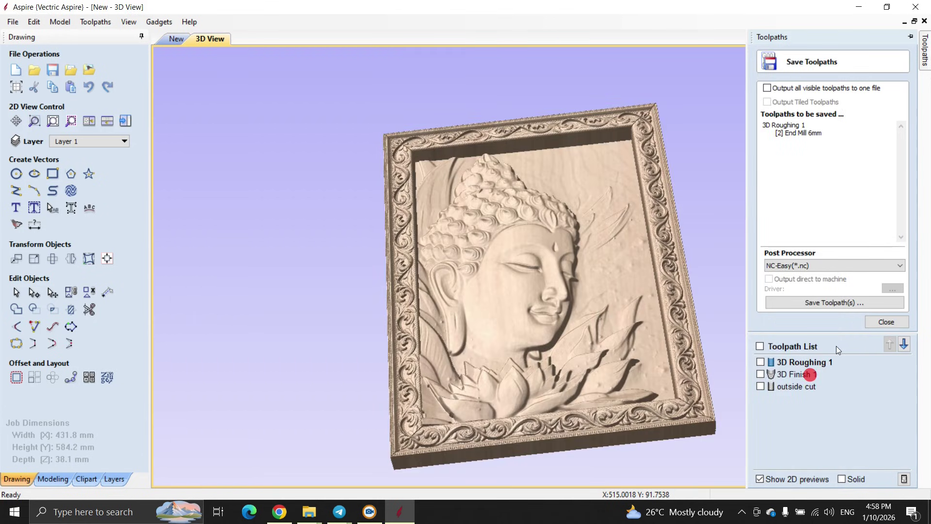
{"action": "left_click", "coordinate": [809, 374]}
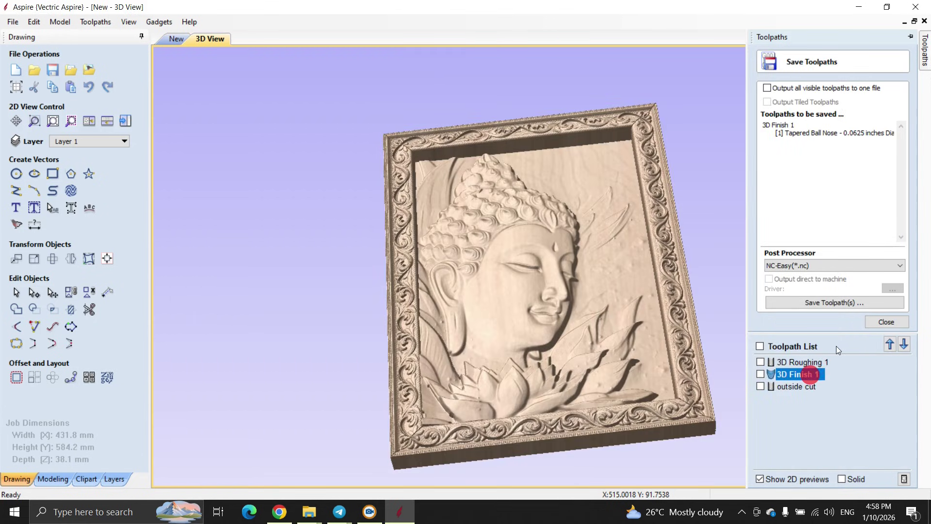
{"action": "left_click", "coordinate": [824, 298]}
{"action": "left_click", "coordinate": [747, 461]}
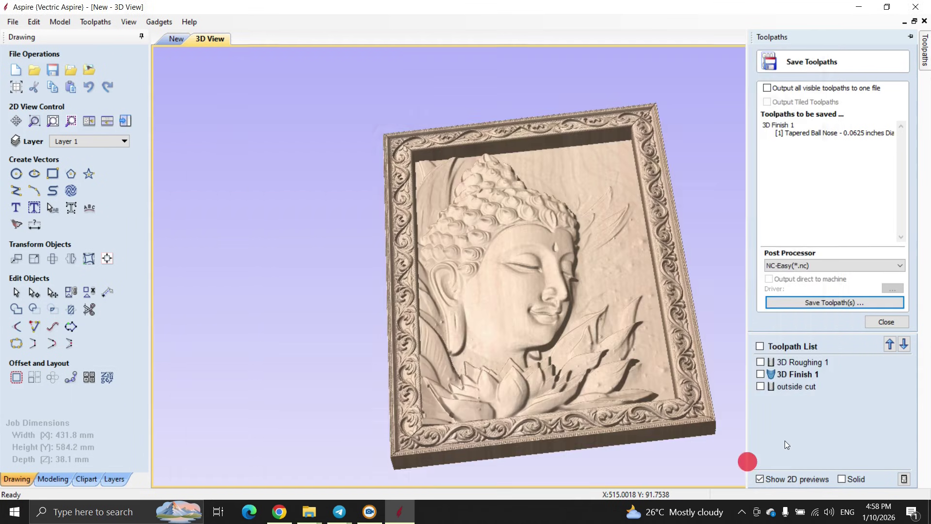
Save the project as an Aspire file named Bhddha Final in the Buddha folder and close the program
{"action": "left_click", "coordinate": [247, 84]}
{"action": "left_click", "coordinate": [10, 23]}
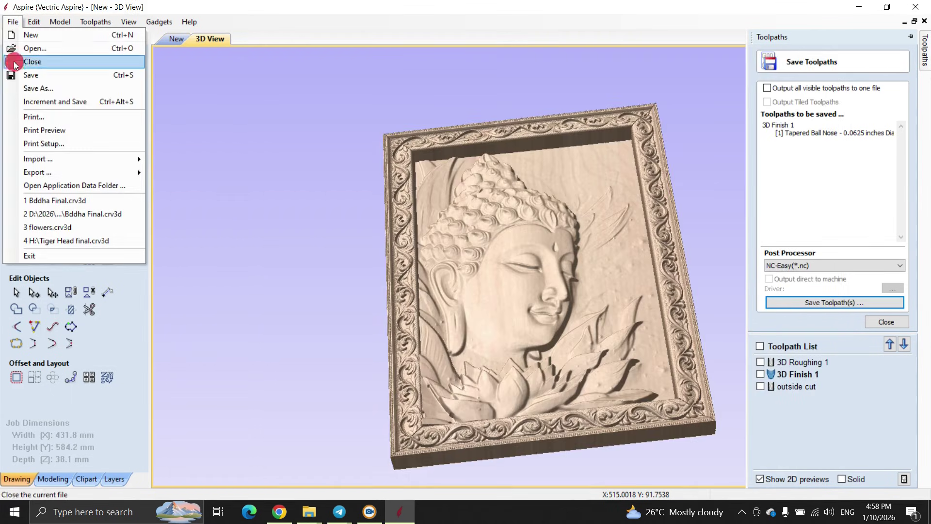
{"action": "left_click", "coordinate": [18, 85]}
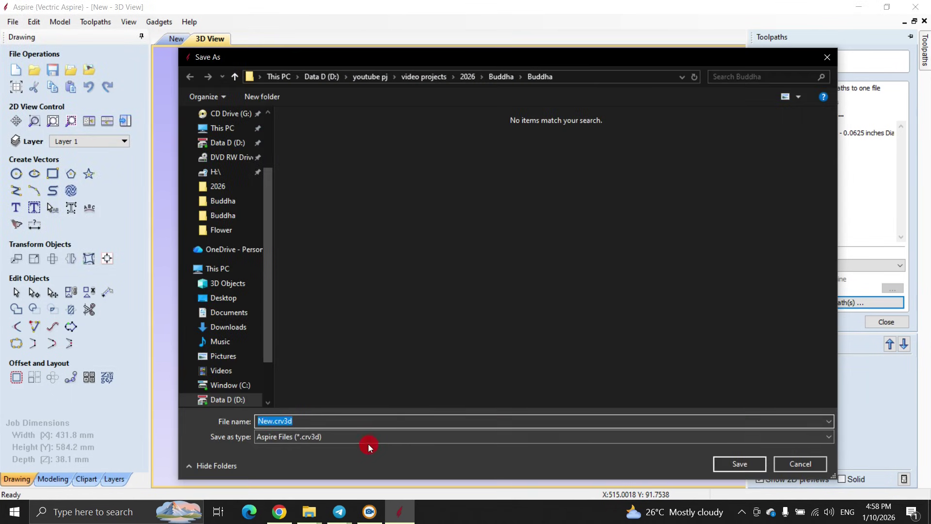
{"action": "type", "text": "Bhddha Final"}
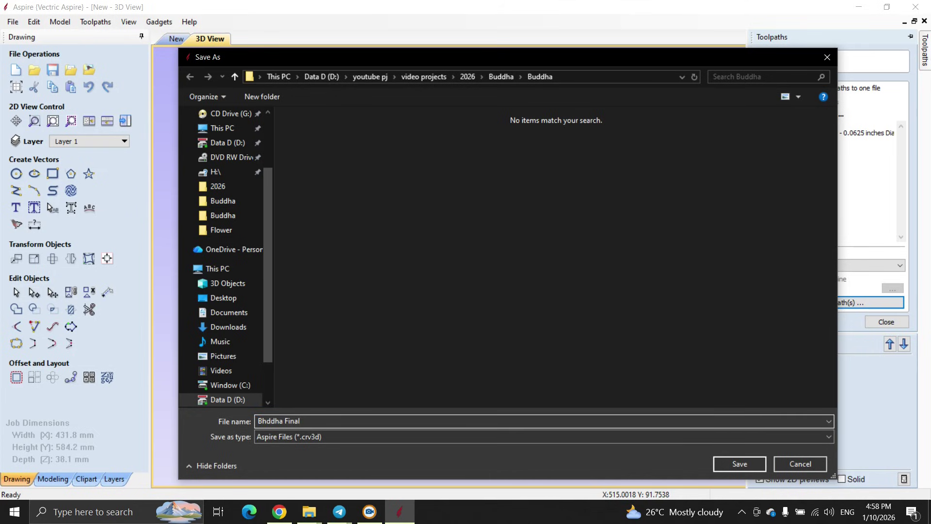
{"action": "key", "text": "Return"}
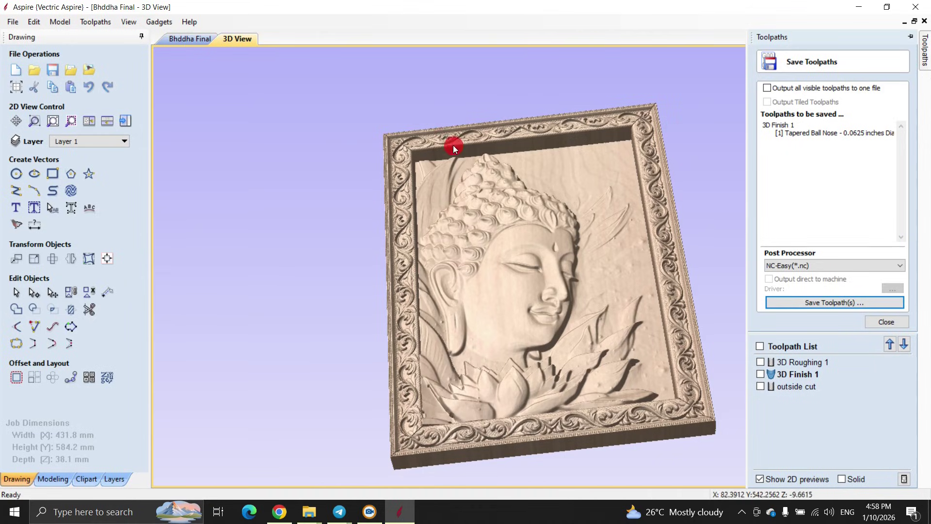
{"action": "left_click", "coordinate": [915, 7]}
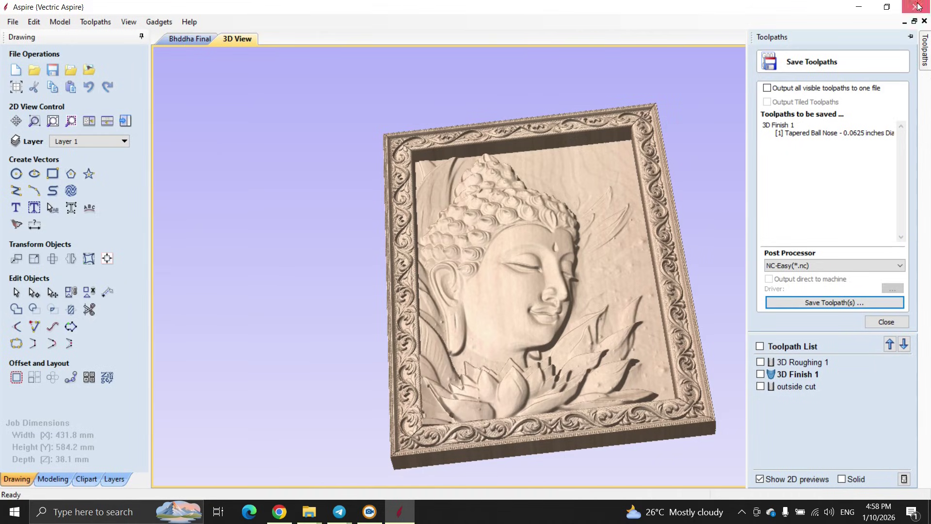
{"action": "right_click", "coordinate": [581, 246]}
{"action": "left_click", "coordinate": [601, 314]}
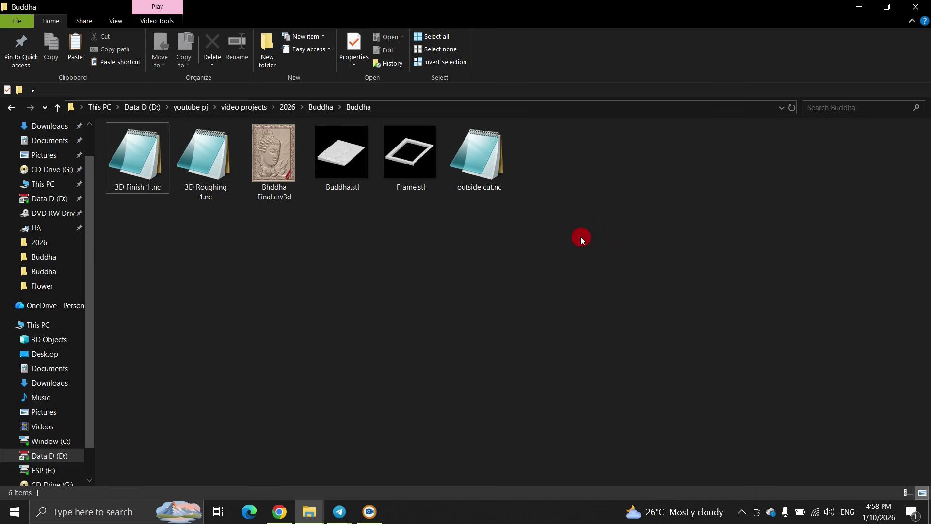
{"action": "right_click", "coordinate": [581, 236]}
{"action": "left_click", "coordinate": [596, 305]}
{"action": "right_click", "coordinate": [596, 240]}
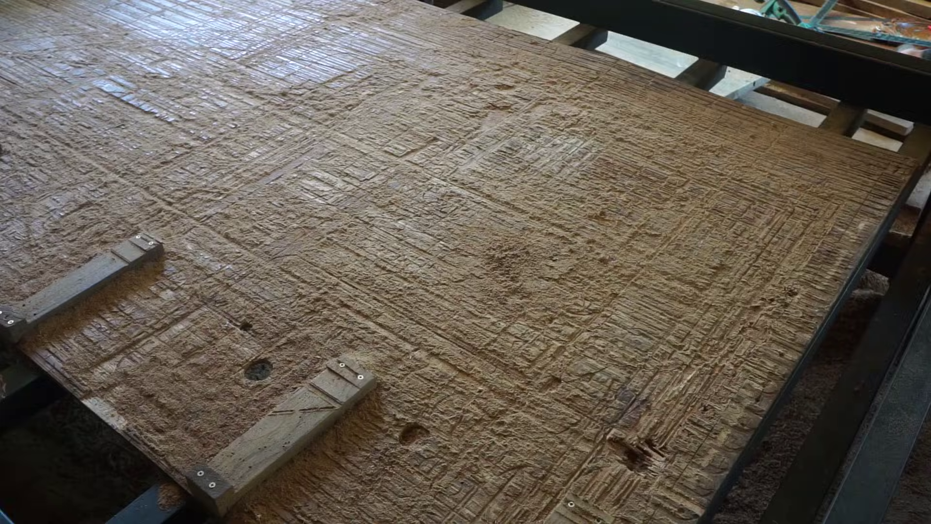